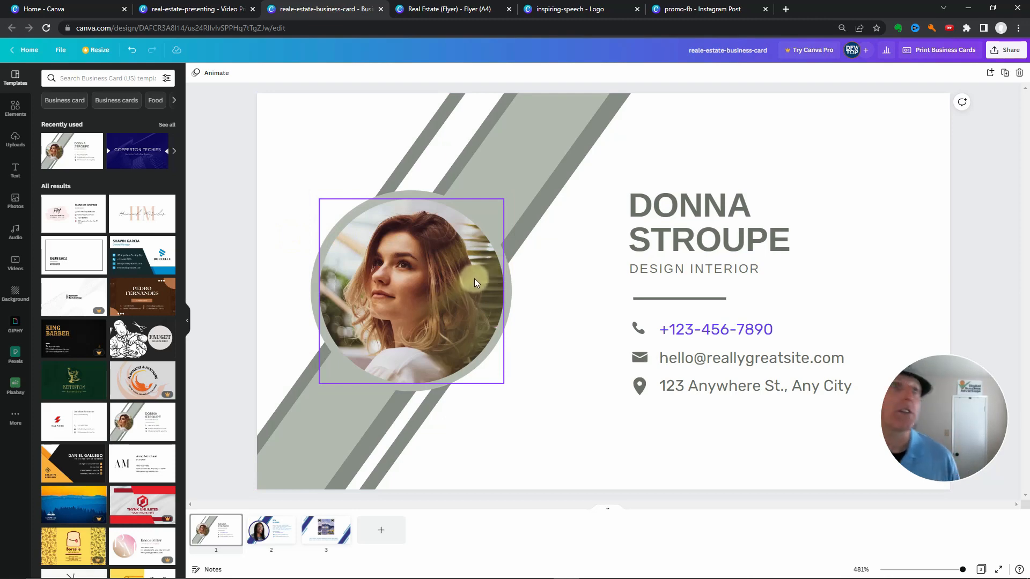
# Flip the circular portrait photo on the first business card horizontally
pyautogui.click(433, 293)
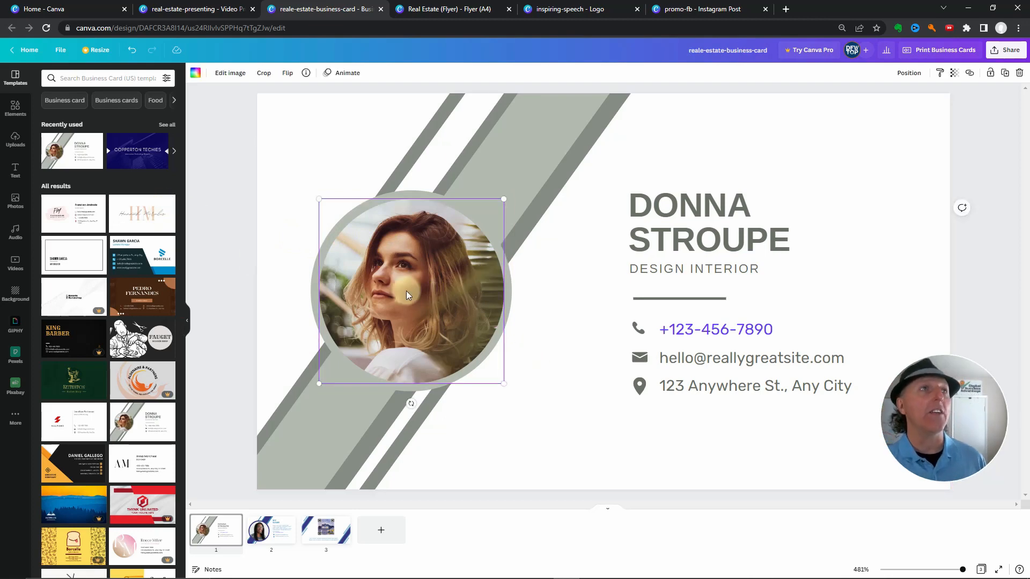
pyautogui.click(287, 73)
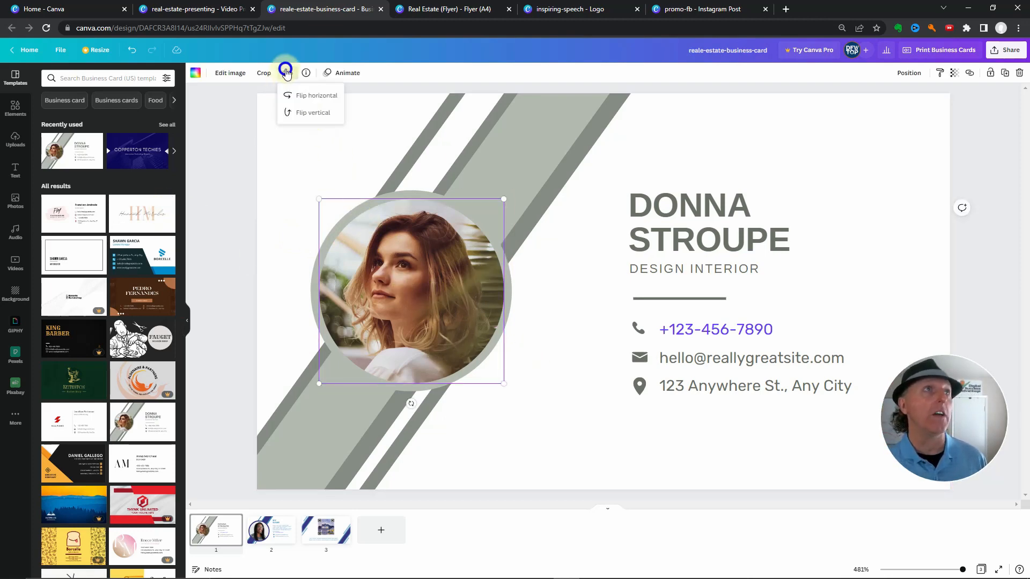
pyautogui.click(291, 95)
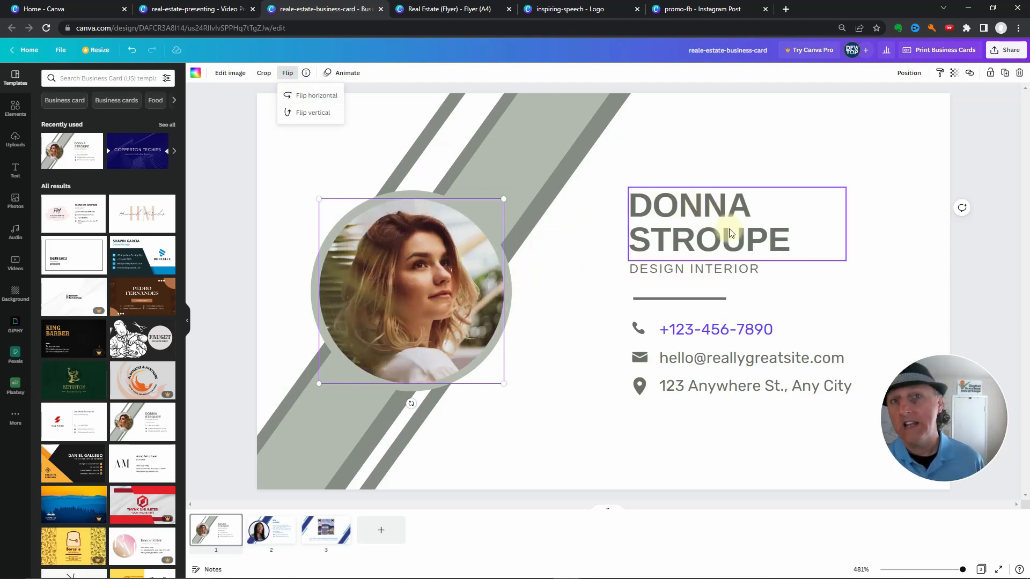
pyautogui.click(241, 256)
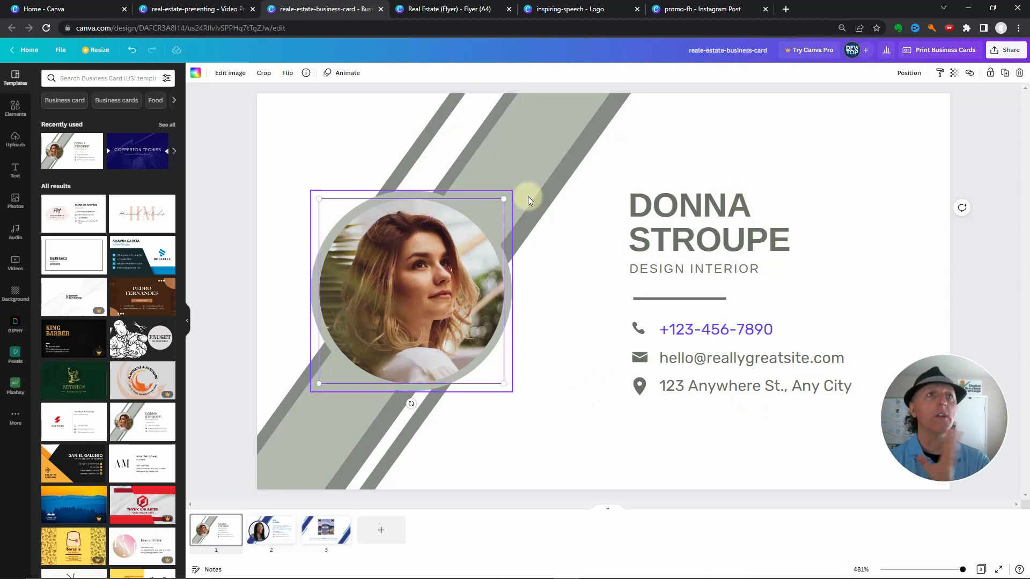
# Recolor the wide diagonal stripe behind the portrait with the light blue document color
pyautogui.click(526, 156)
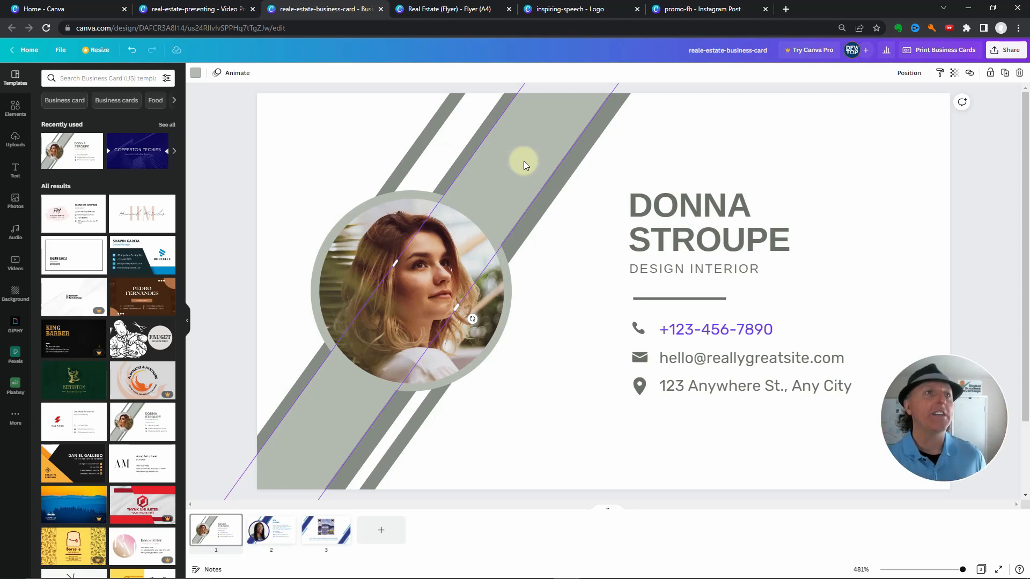
pyautogui.click(196, 73)
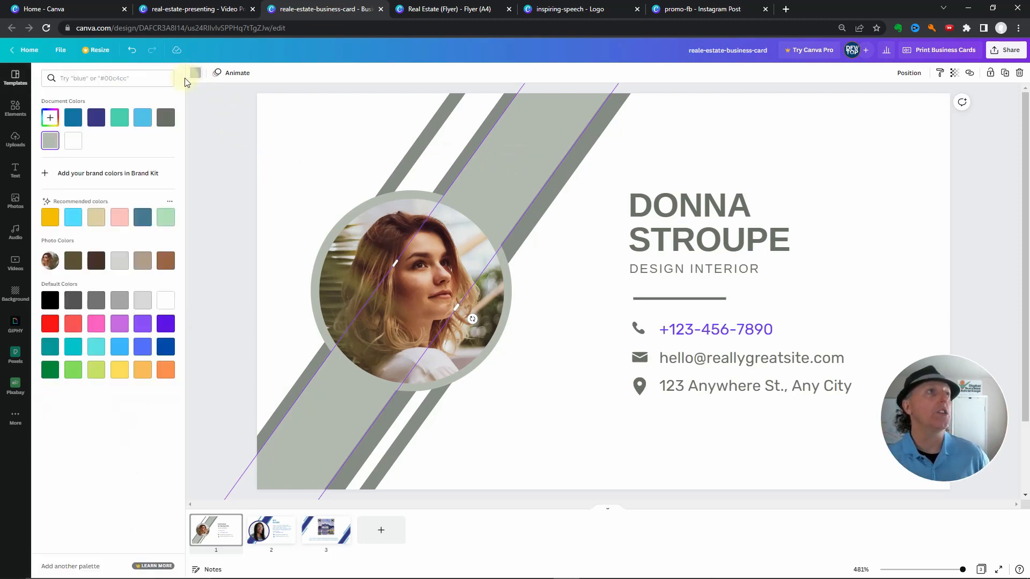
pyautogui.click(143, 118)
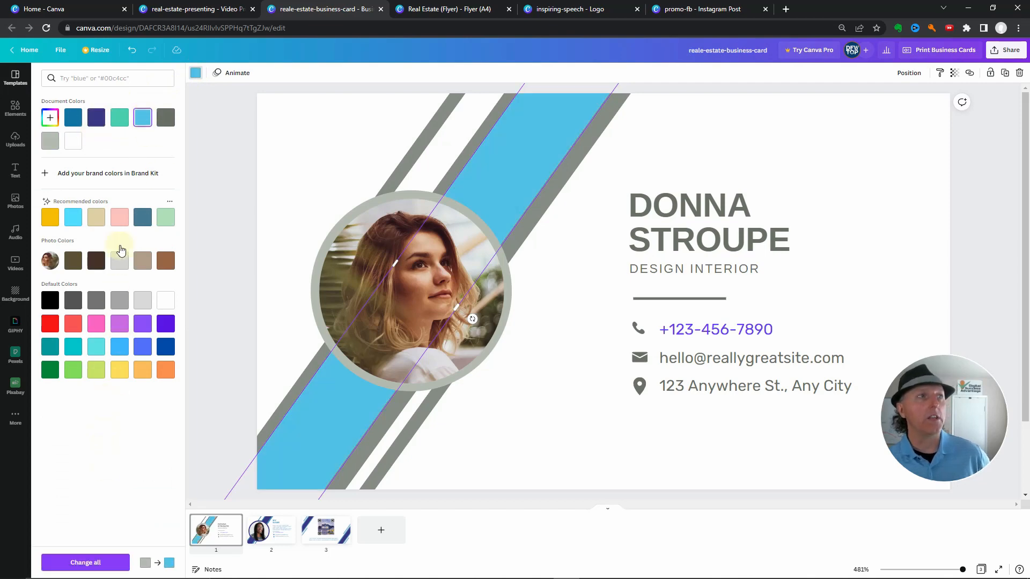
pyautogui.click(82, 563)
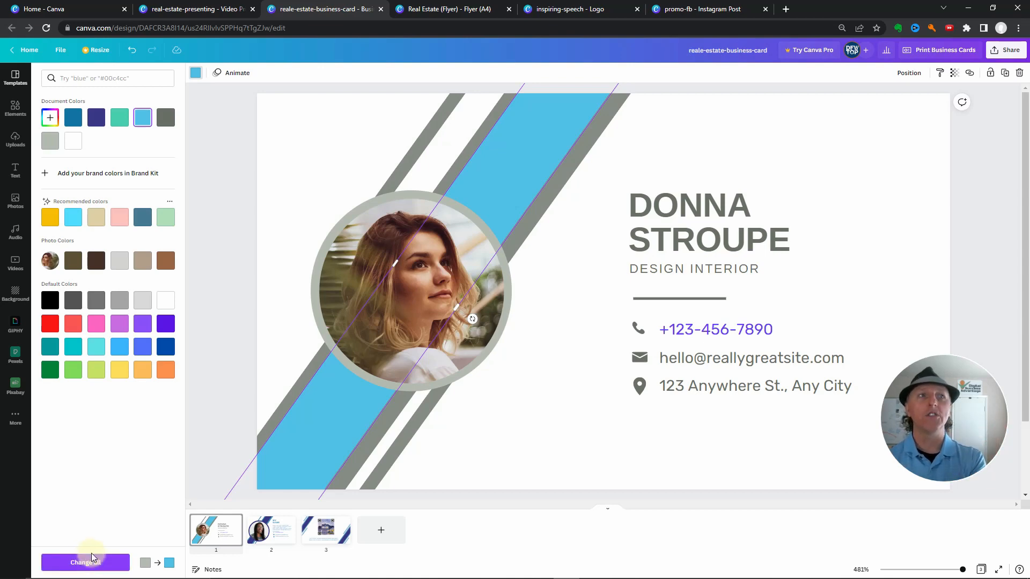
# Change the dark grey stripe bordering the wide diagonal to dark blue and apply the replacement to all matching elements across the pages
pyautogui.click(295, 392)
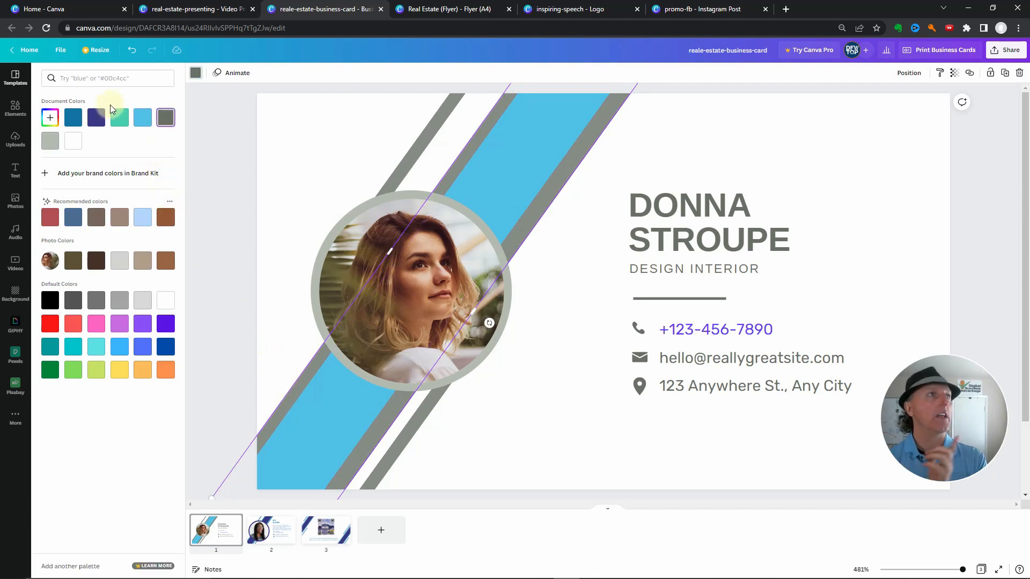
pyautogui.click(96, 118)
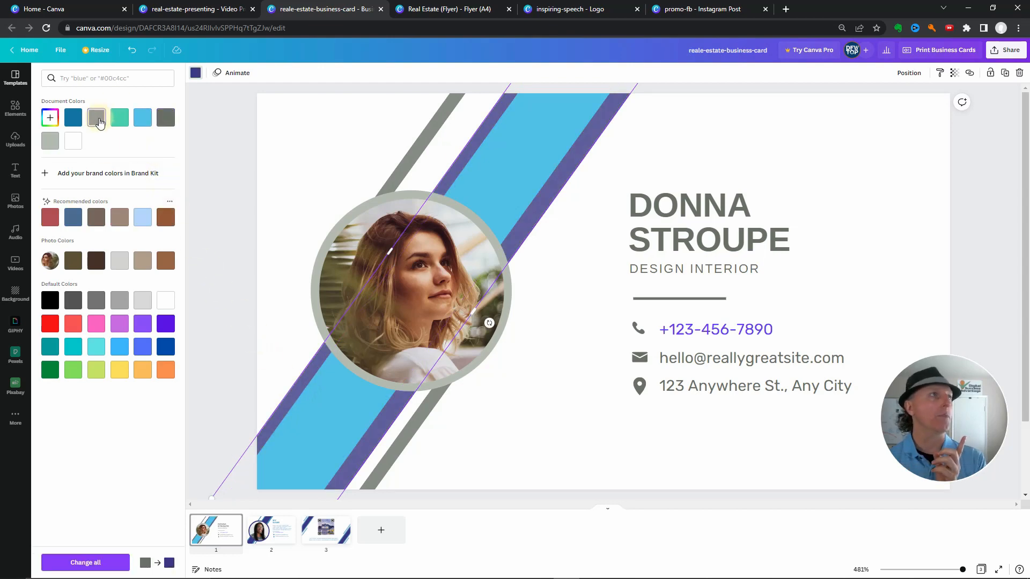
pyautogui.click(165, 347)
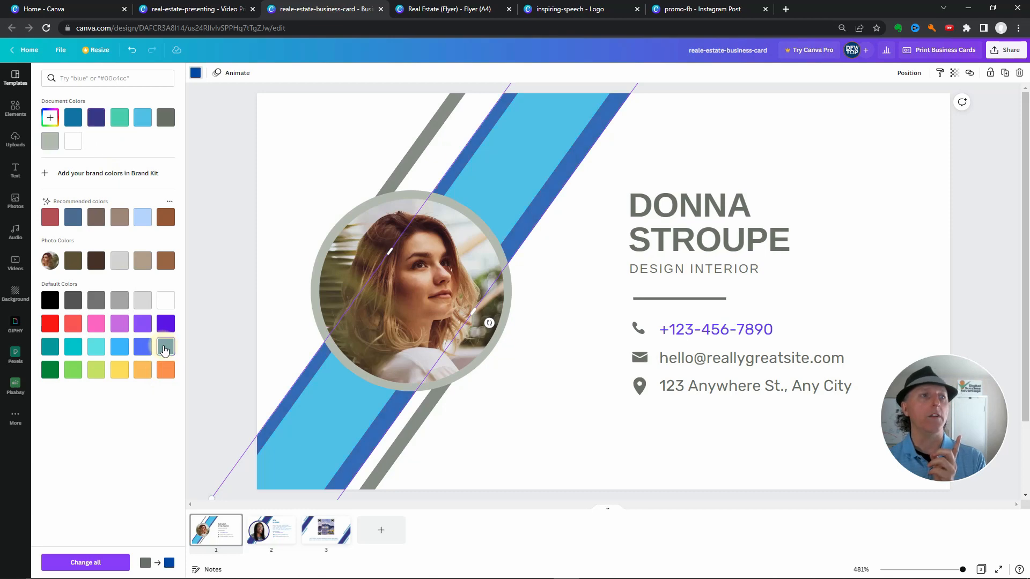
pyautogui.click(76, 562)
pyautogui.click(82, 563)
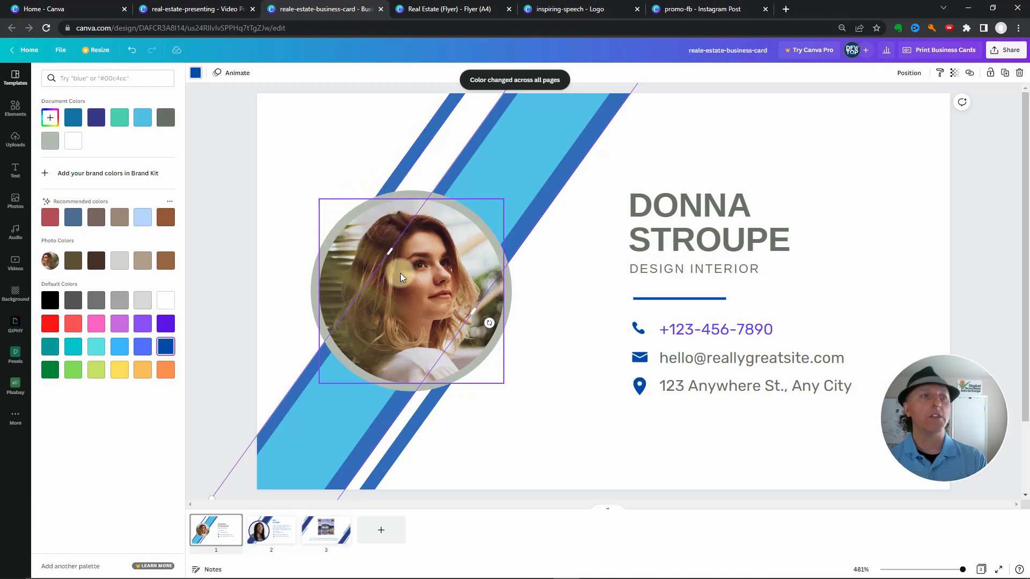
# Compare the first two business cards at reduced and enlarged size, and examine the second card's name and investor description
pyautogui.click(265, 531)
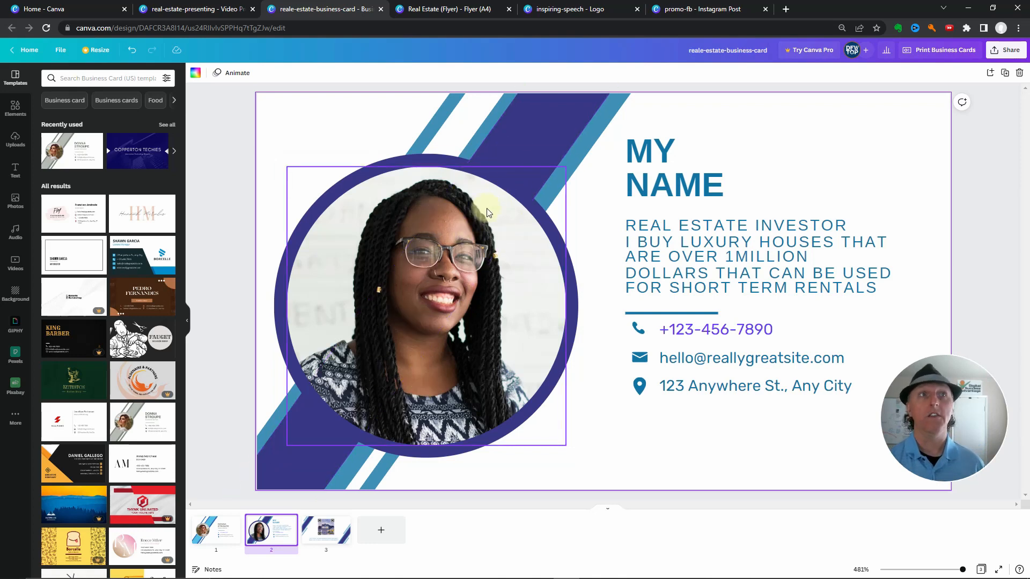
pyautogui.click(212, 529)
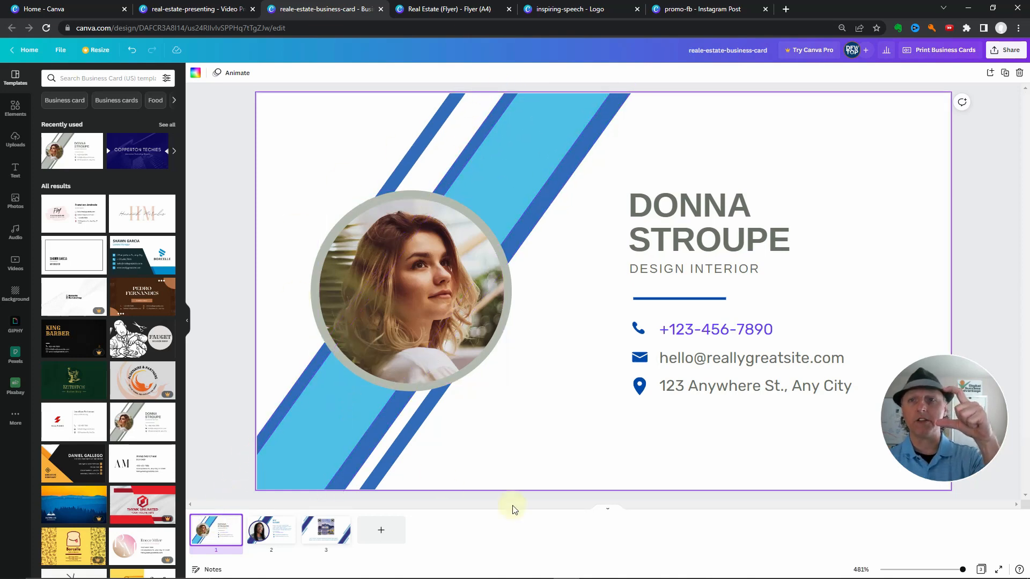
pyautogui.moveTo(963, 569); pyautogui.dragTo(905, 577)
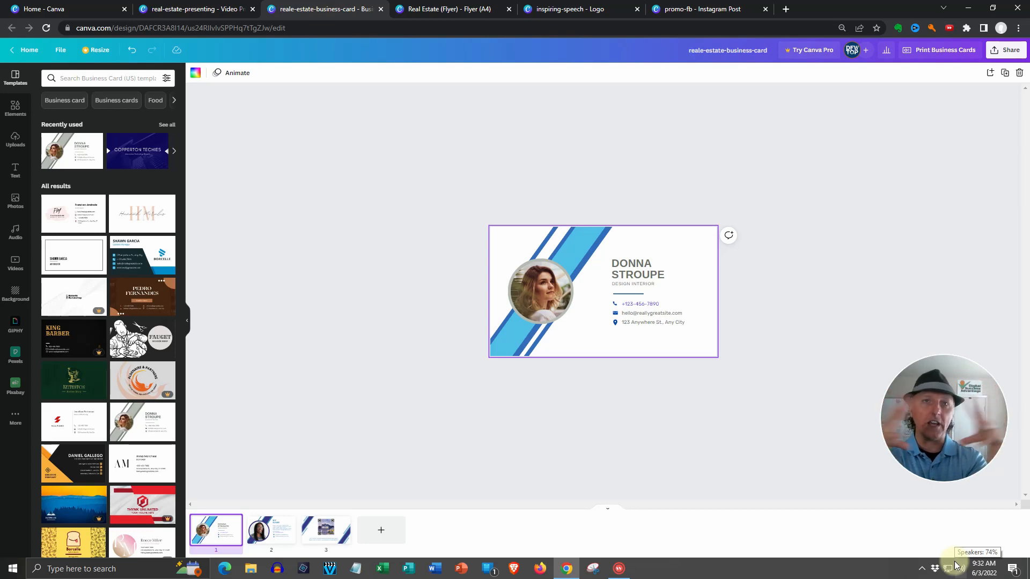
pyautogui.click(260, 533)
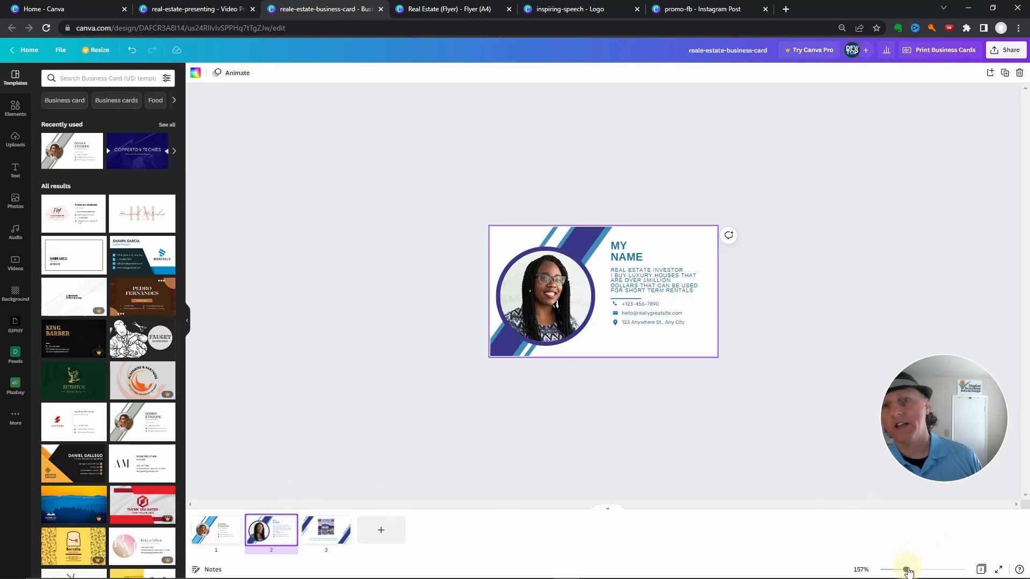
pyautogui.moveTo(905, 569); pyautogui.dragTo(942, 569)
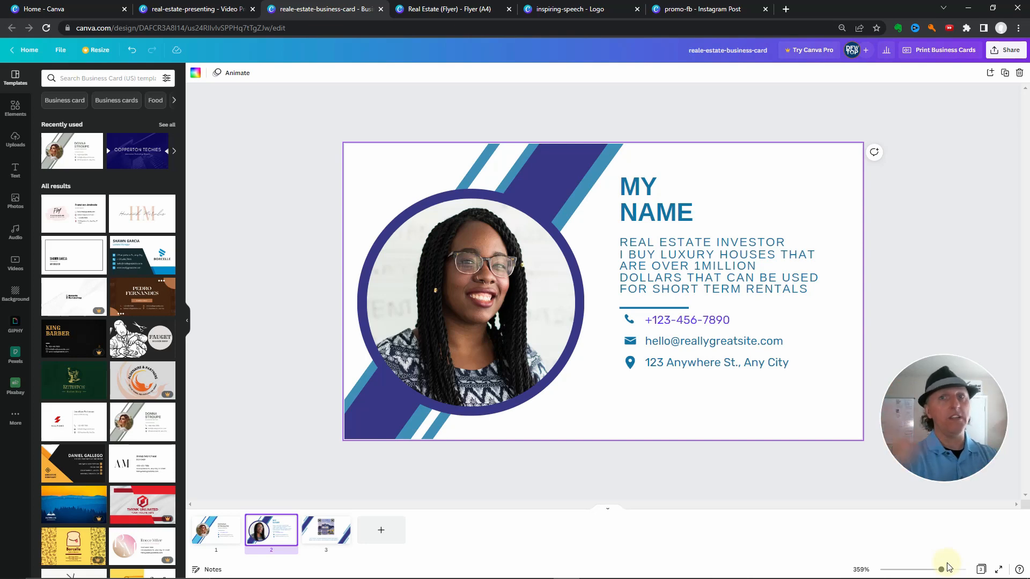
pyautogui.moveTo(962, 576)
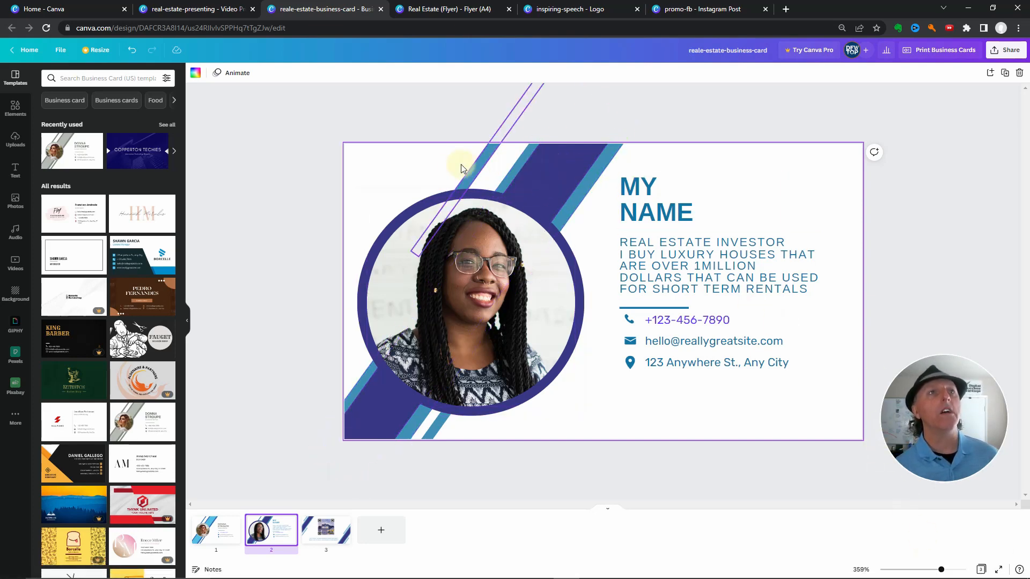
pyautogui.click(649, 199)
pyautogui.moveTo(781, 200)
pyautogui.mouseDown()
pyautogui.moveTo(818, 193)
pyautogui.moveTo(770, 189)
pyautogui.mouseUp()
pyautogui.click(707, 271)
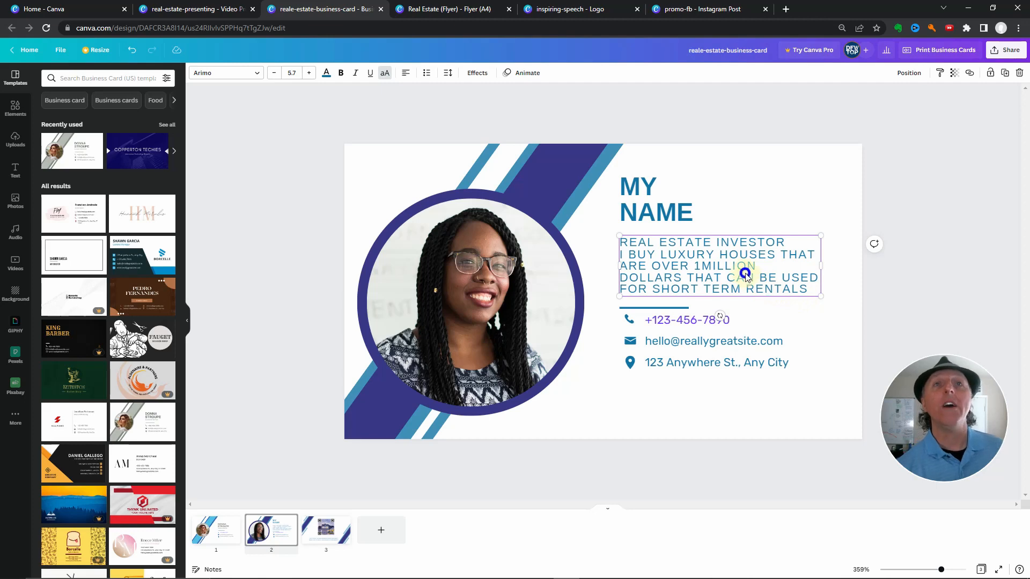
pyautogui.click(768, 269)
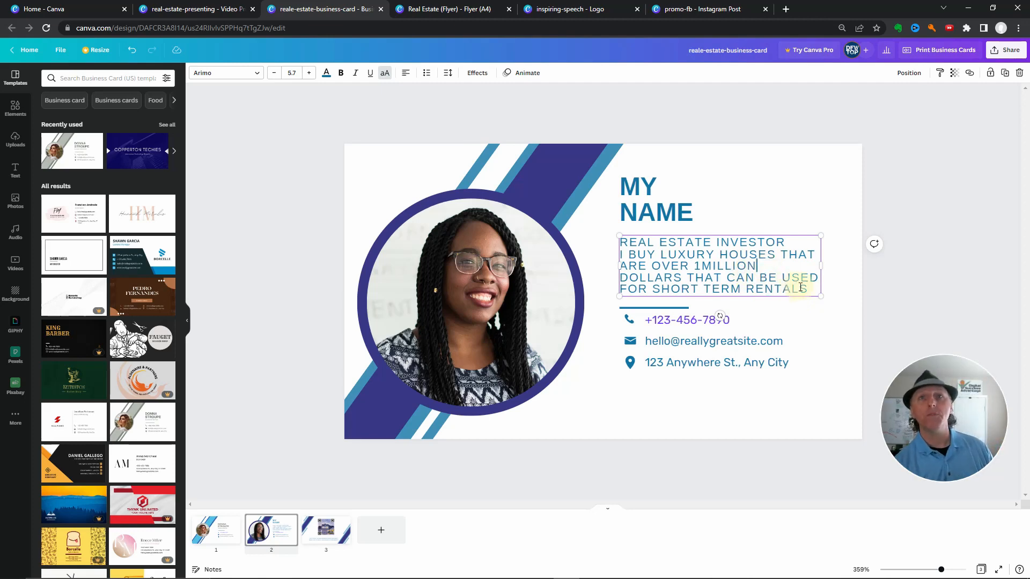
pyautogui.moveTo(805, 289); pyautogui.dragTo(620, 257)
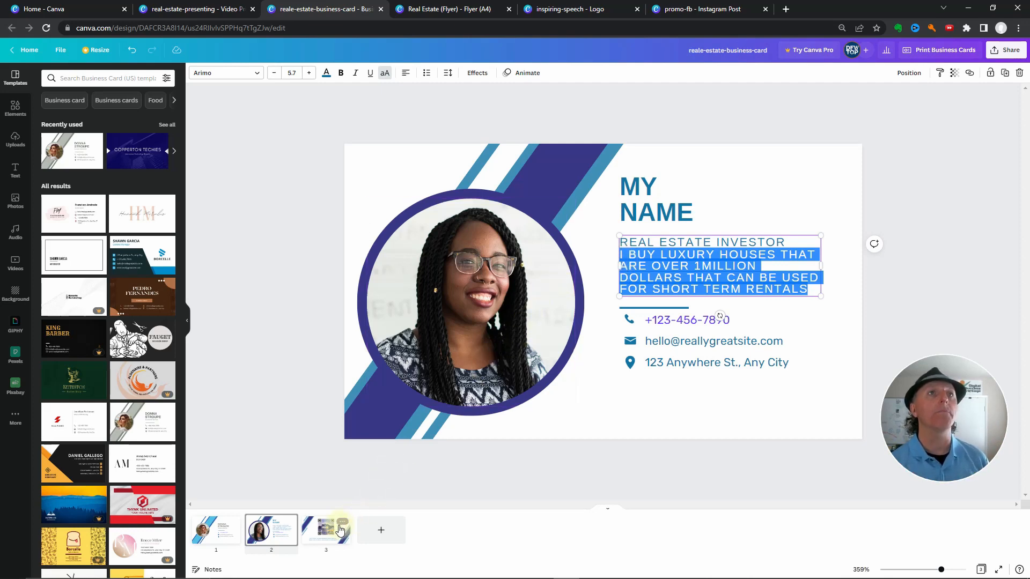
# Correct "UXURY" to "LUXURY" in the caption below the QR code on page 3
pyautogui.click(340, 530)
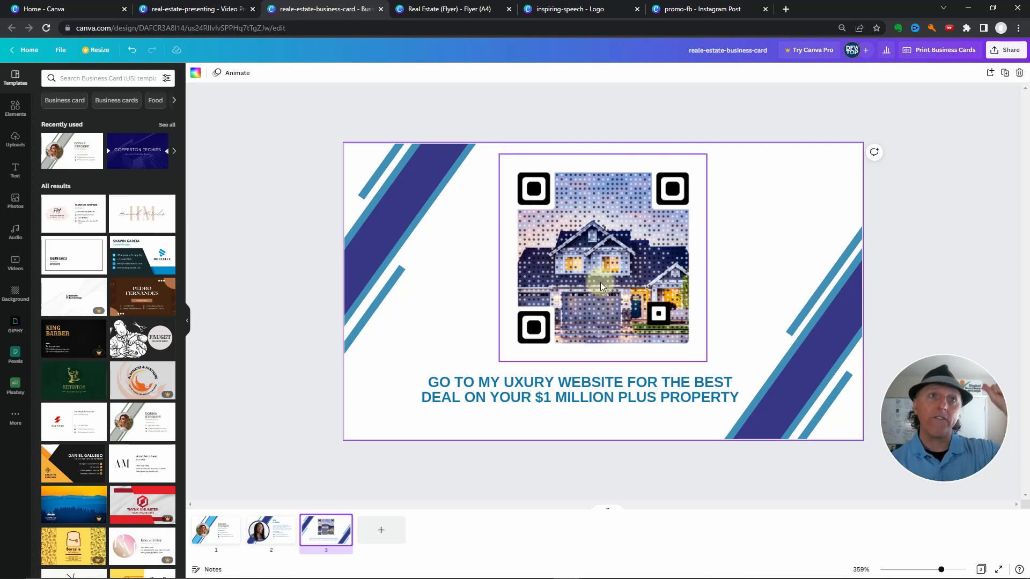
pyautogui.click(505, 383)
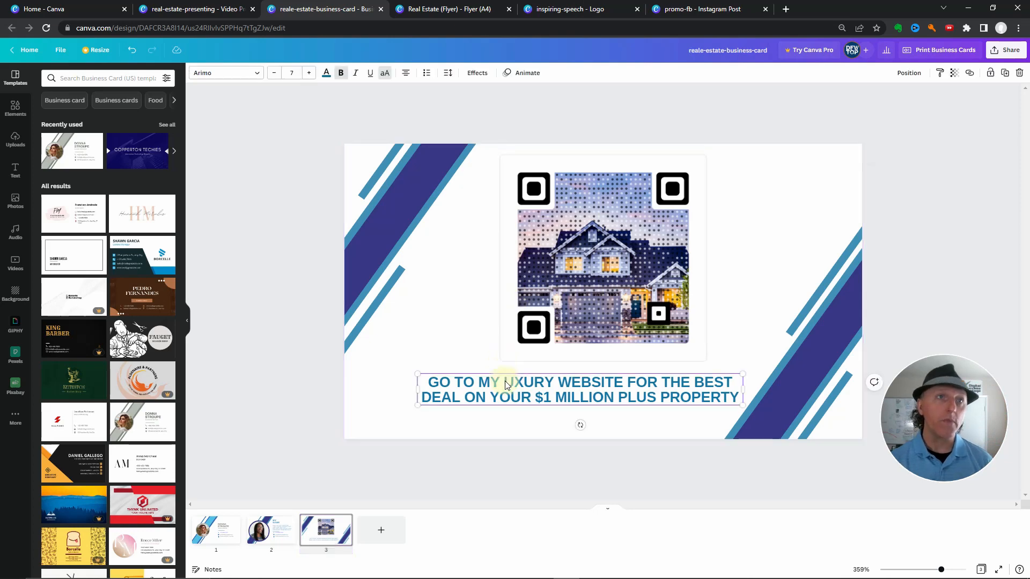
pyautogui.write('L')
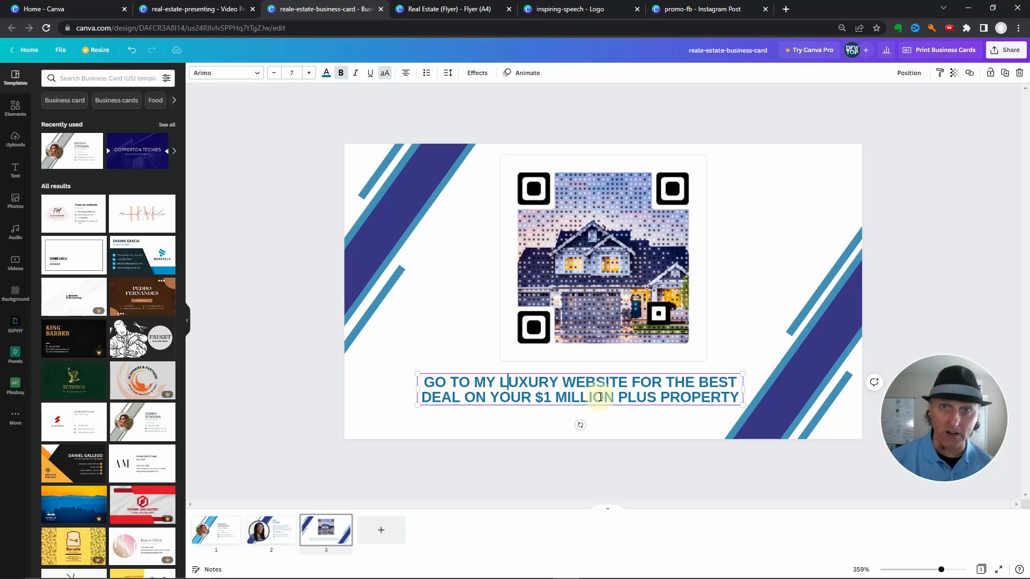
pyautogui.click(271, 529)
pyautogui.click(724, 266)
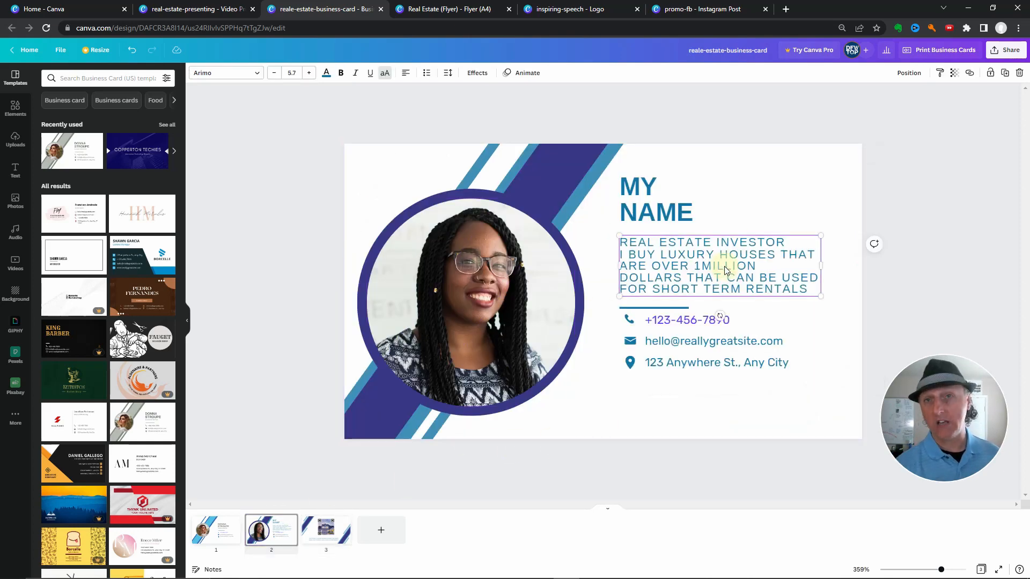
pyautogui.click(325, 531)
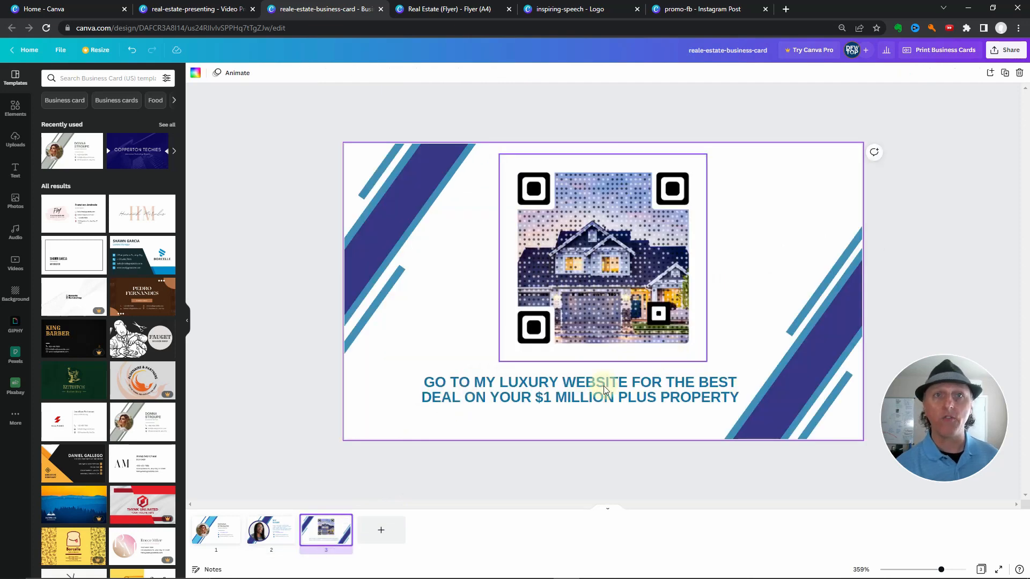
pyautogui.click(638, 398)
pyautogui.click(731, 400)
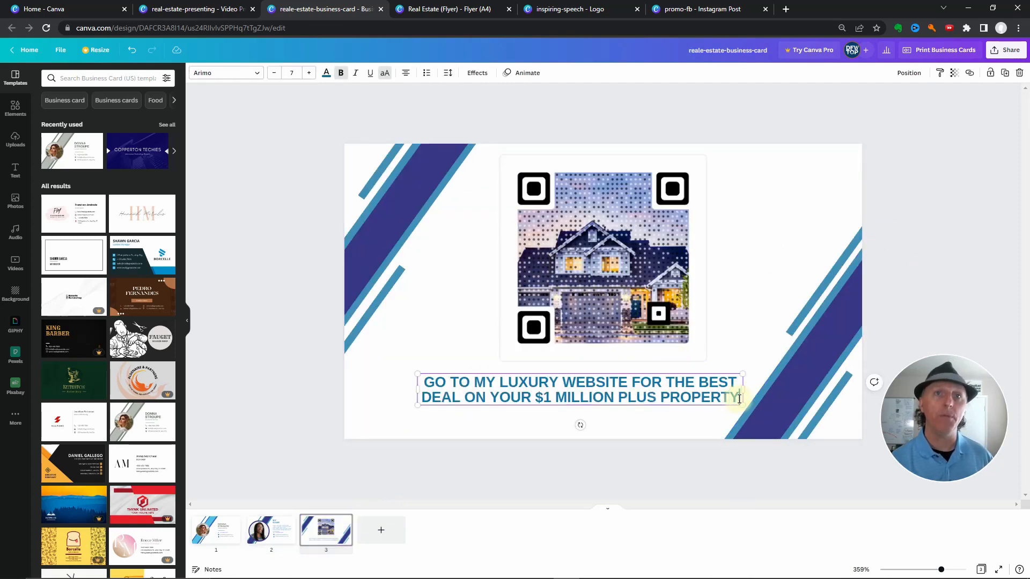
pyautogui.press('Return')
pyautogui.write('WWW')
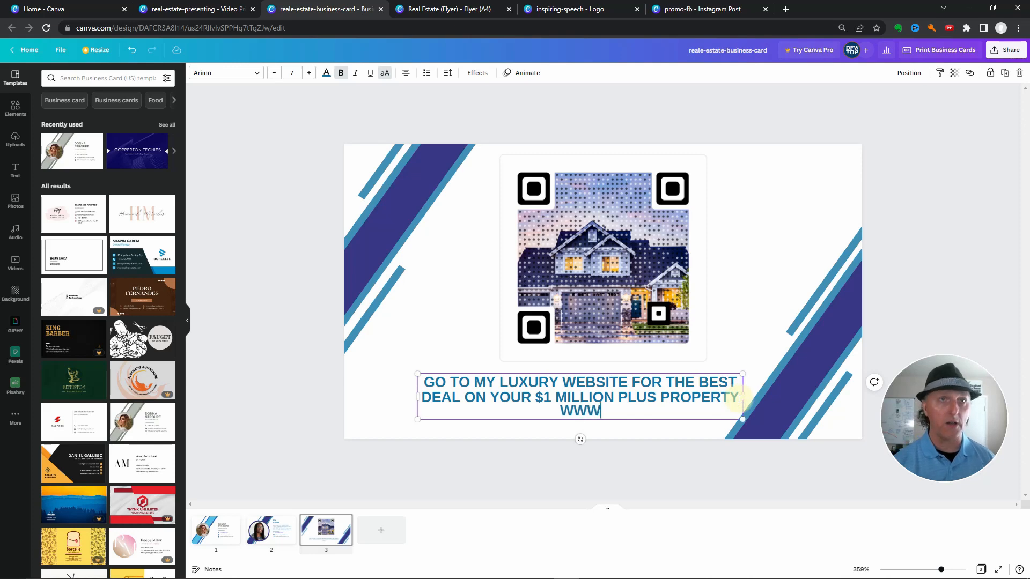
pyautogui.write('.MYWEBSITE.CO')
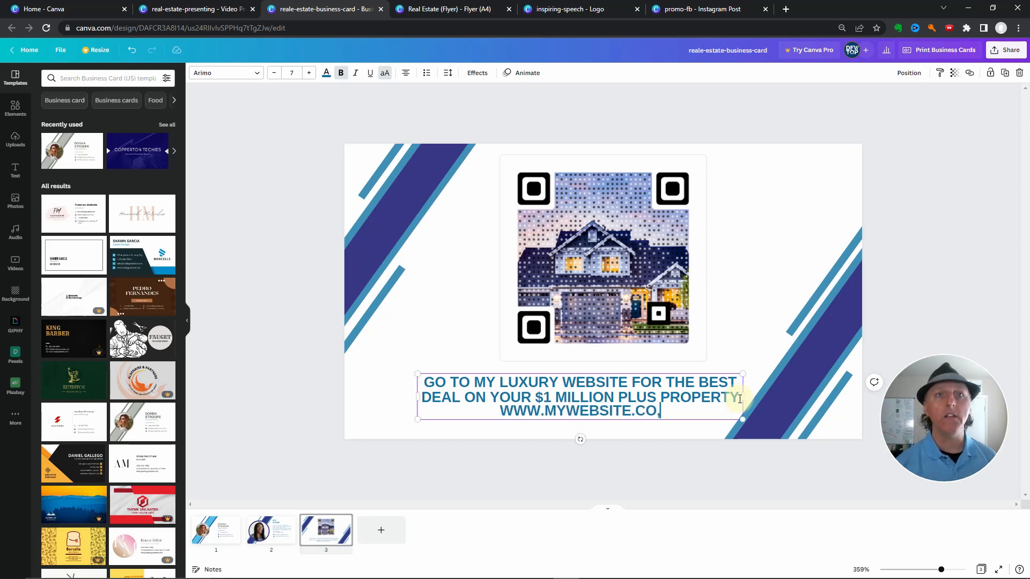
pyautogui.write('M')
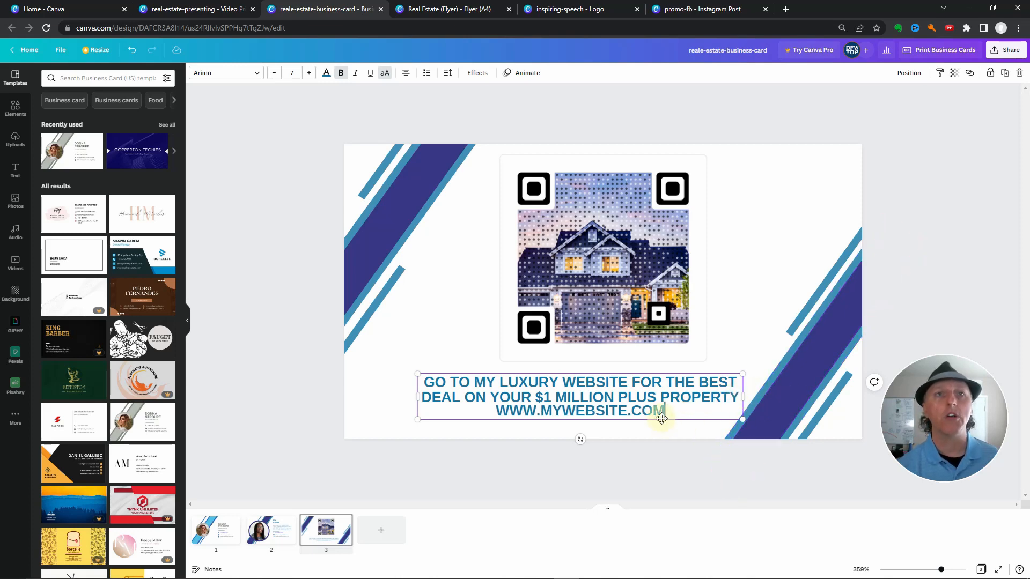
# Color the web address line below the QR code with the dark indigo document color
pyautogui.moveTo(664, 411); pyautogui.dragTo(454, 402)
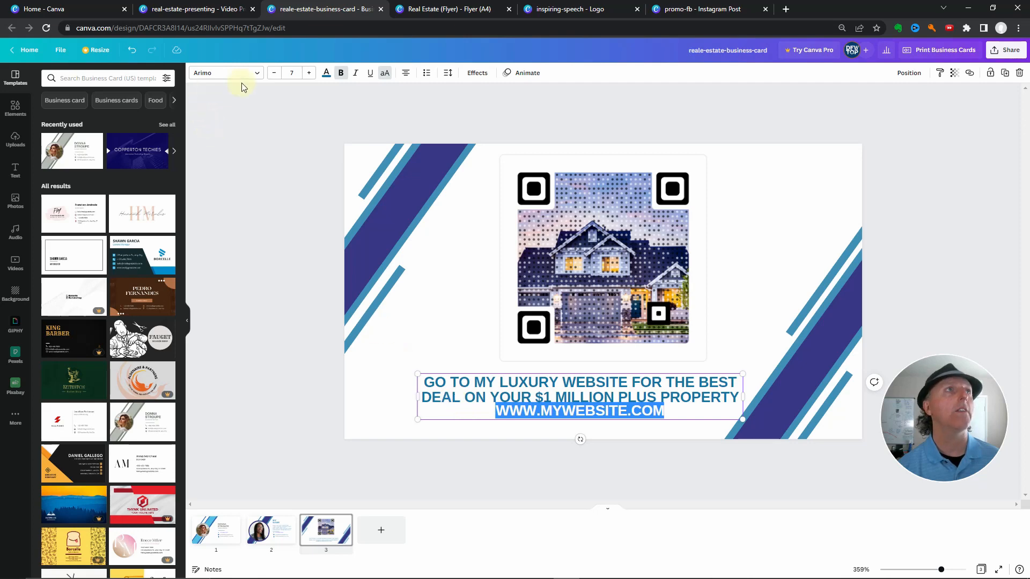
pyautogui.click(327, 73)
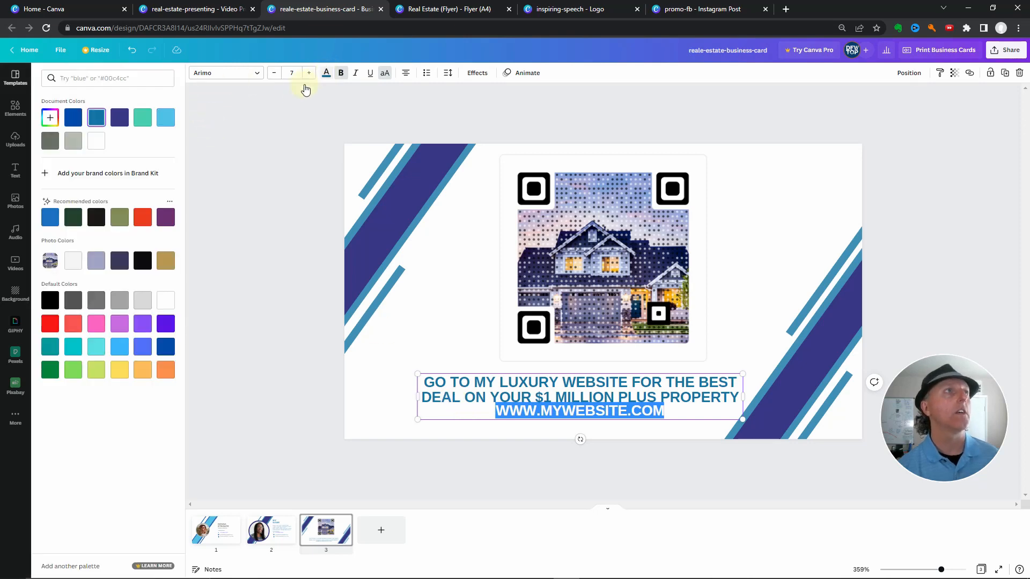
pyautogui.click(119, 118)
pyautogui.click(228, 285)
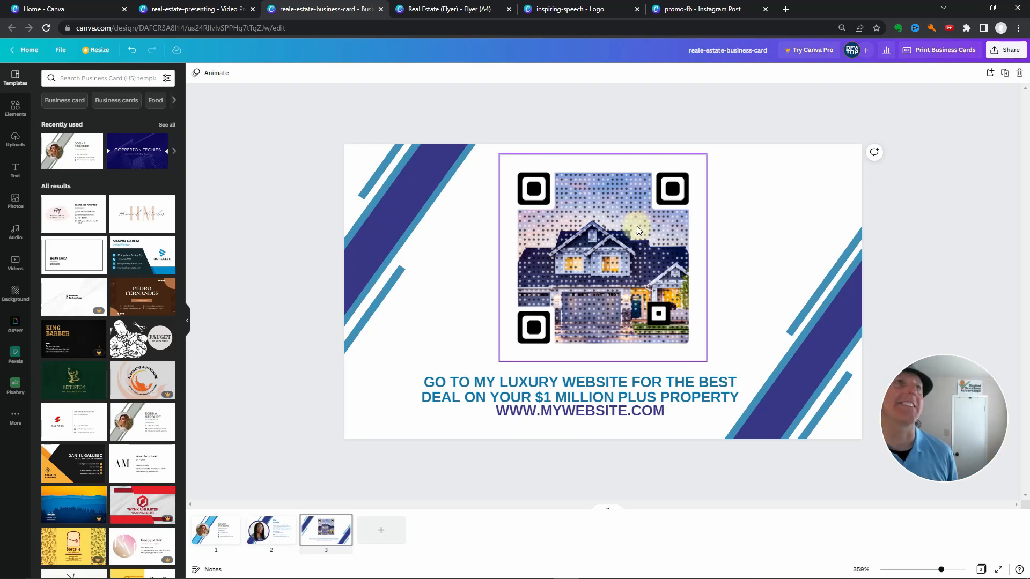
# Review the second business card and switch to the Real Estate (Flyer) design, viewing its first page
pyautogui.click(276, 529)
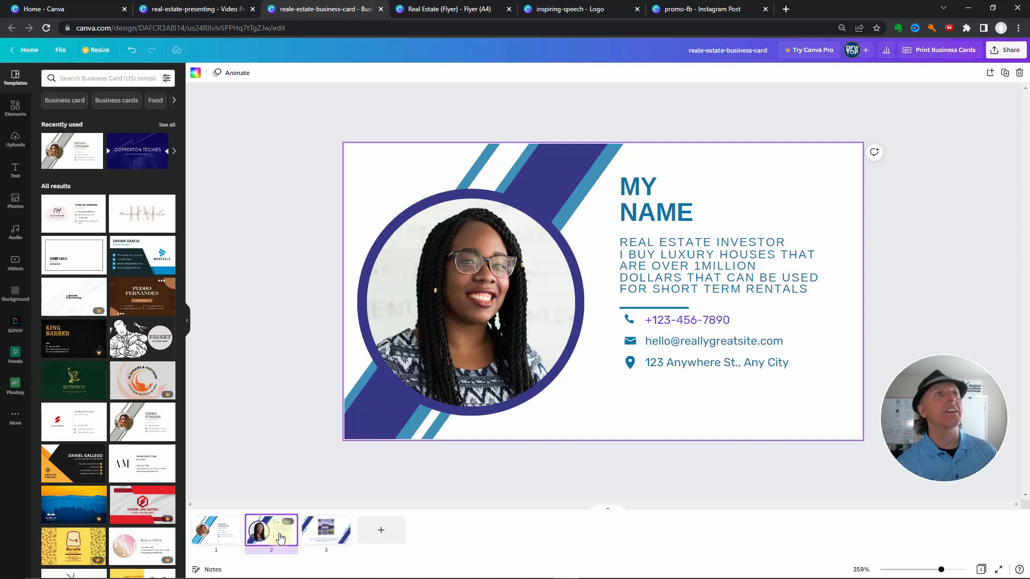
pyautogui.click(429, 10)
pyautogui.scroll(1, 376, 270)
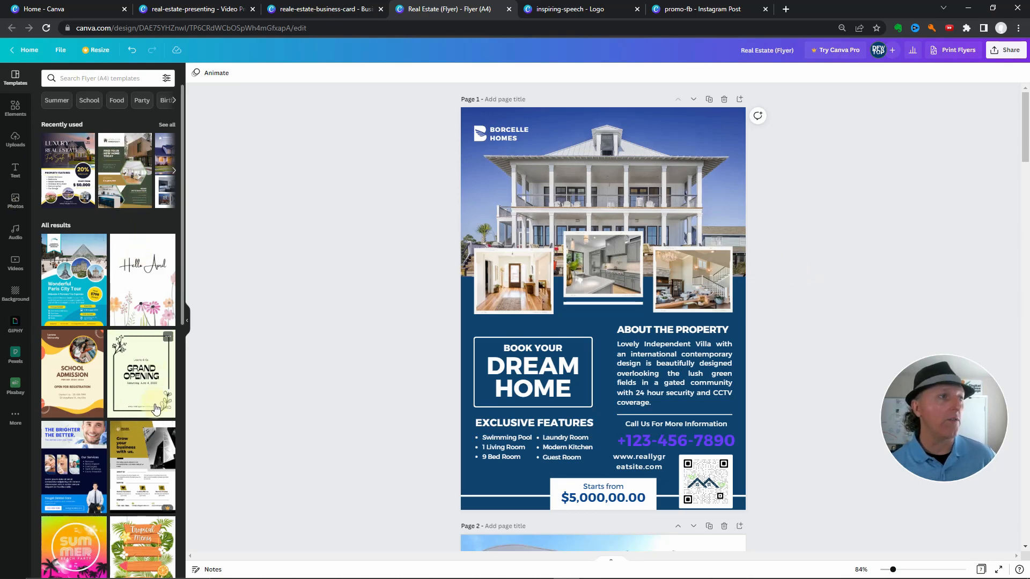
# Recolor the blue background of flyer page 1, trying the sage green document color and the dark brown recommended color
pyautogui.scroll(-2, 156, 408)
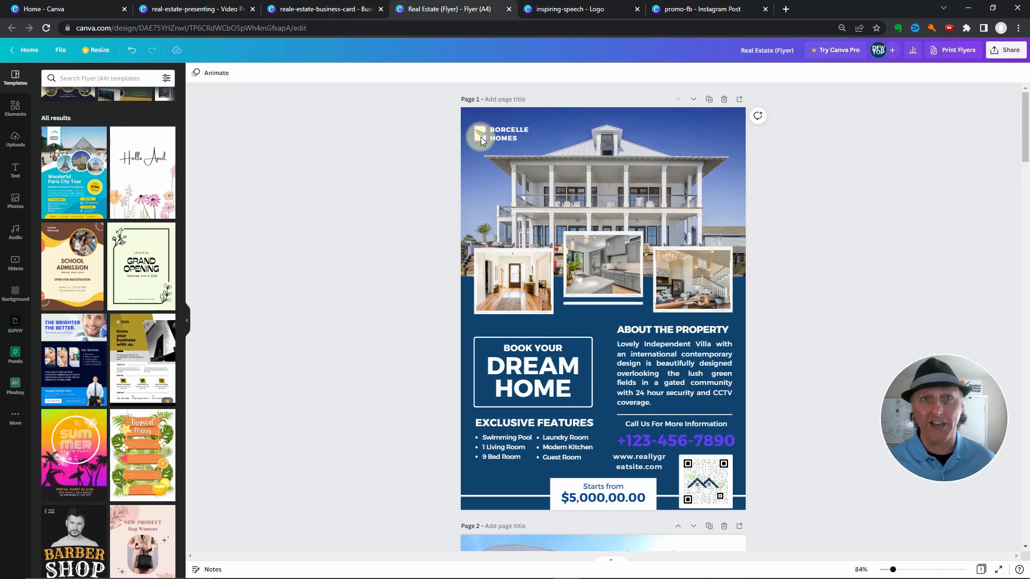
pyautogui.click(492, 327)
pyautogui.click(195, 74)
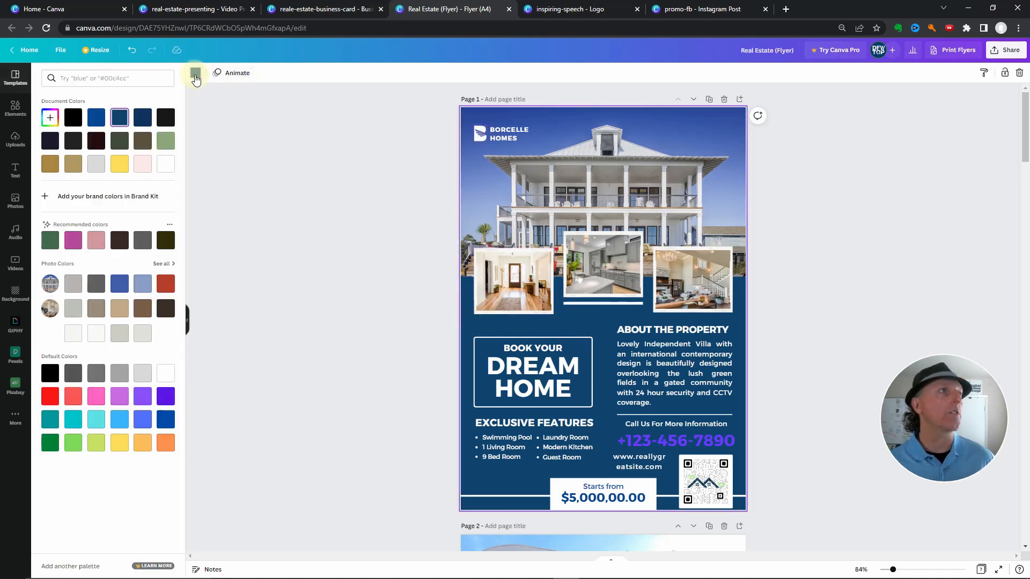
pyautogui.click(168, 141)
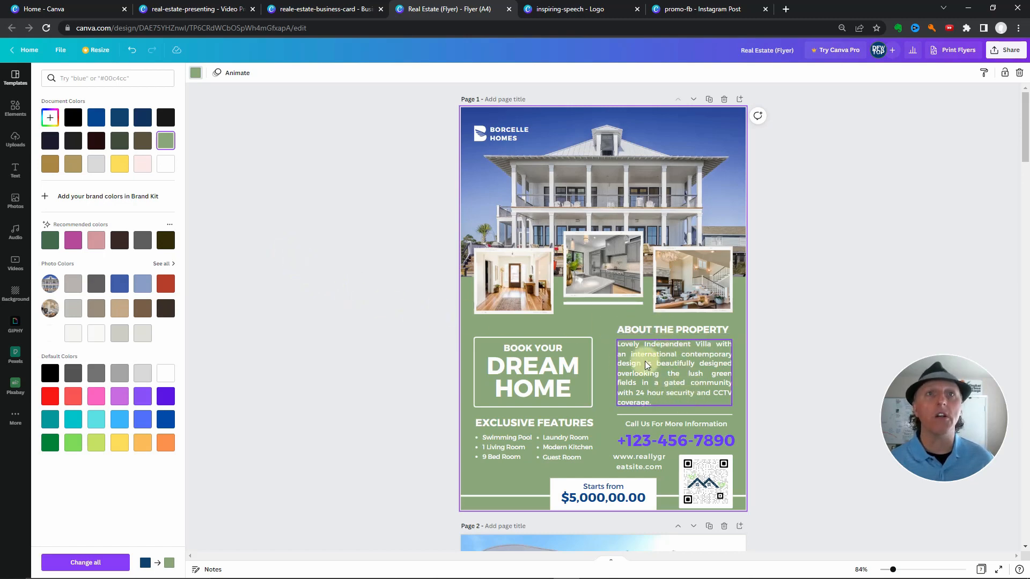
pyautogui.click(119, 242)
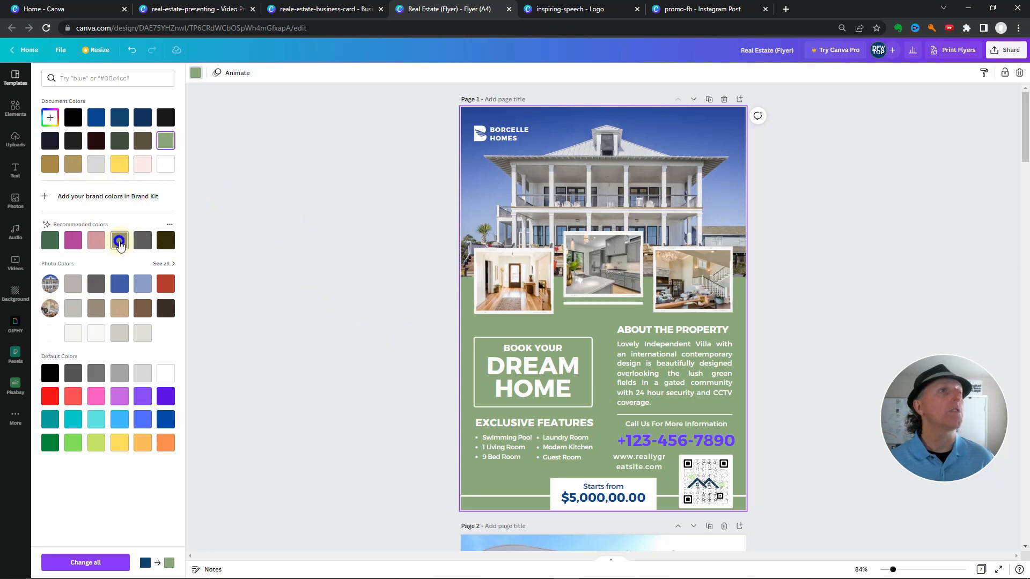
# Try olive, dark green, near-black, dark indigo, black and brick-red backgrounds on page 1, and return to the recommended dark brown
pyautogui.click(166, 241)
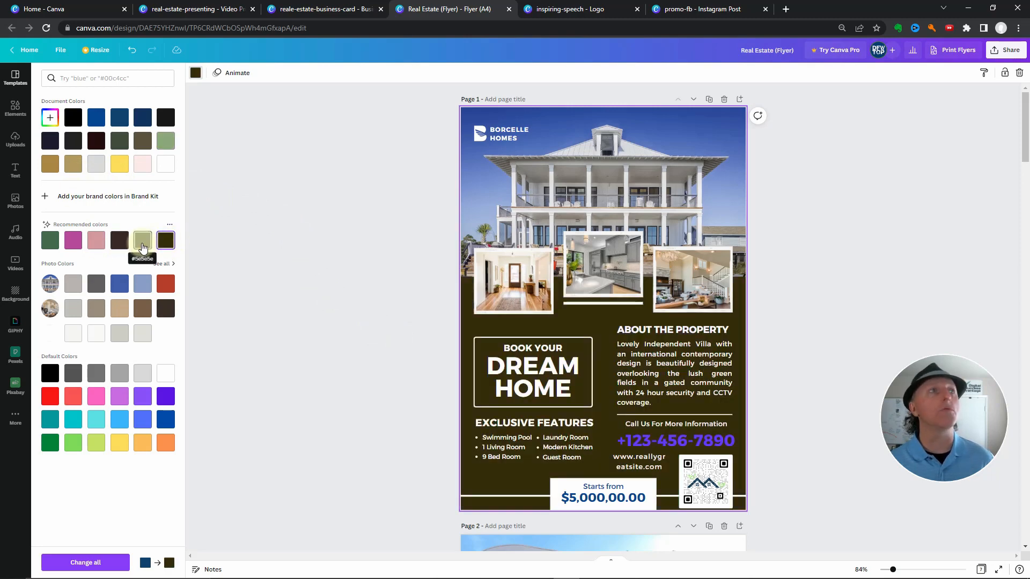
pyautogui.click(49, 242)
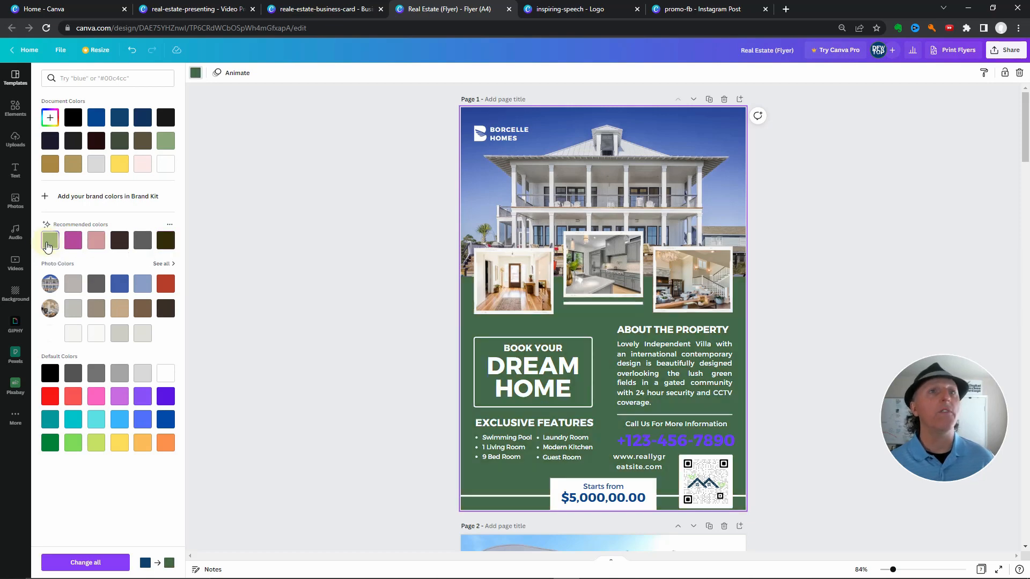
pyautogui.click(166, 118)
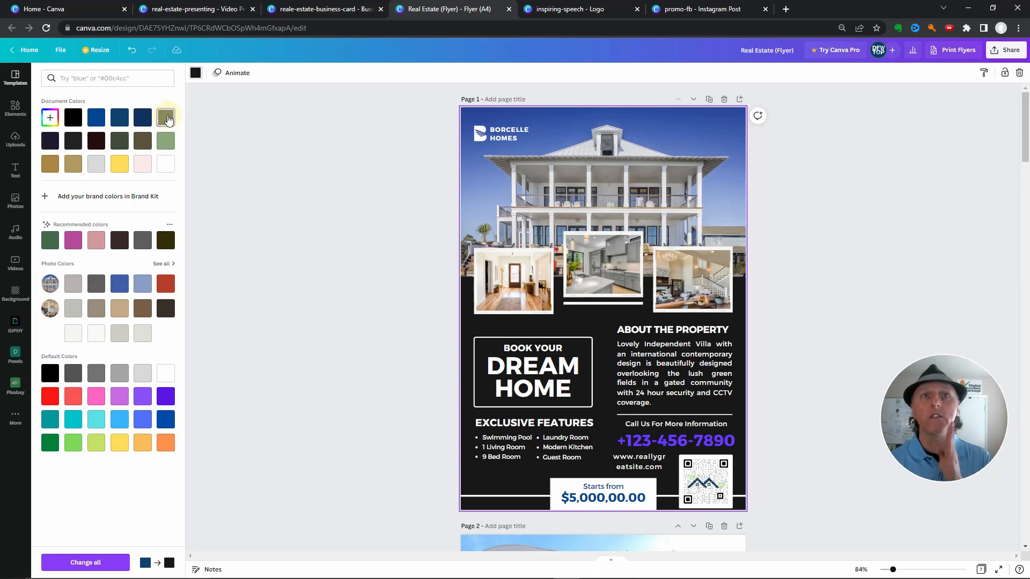
pyautogui.click(73, 141)
pyautogui.click(46, 144)
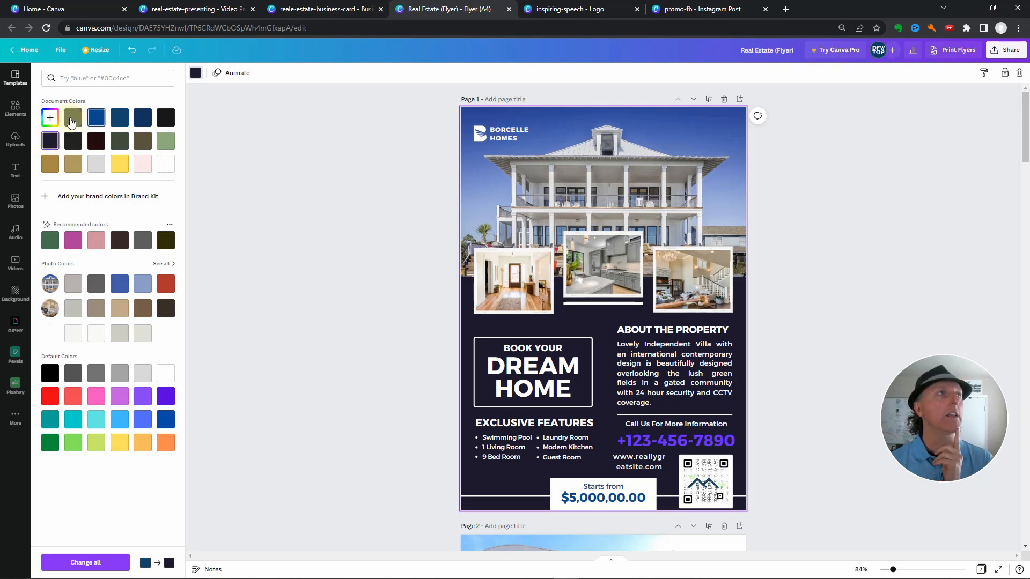
pyautogui.click(72, 118)
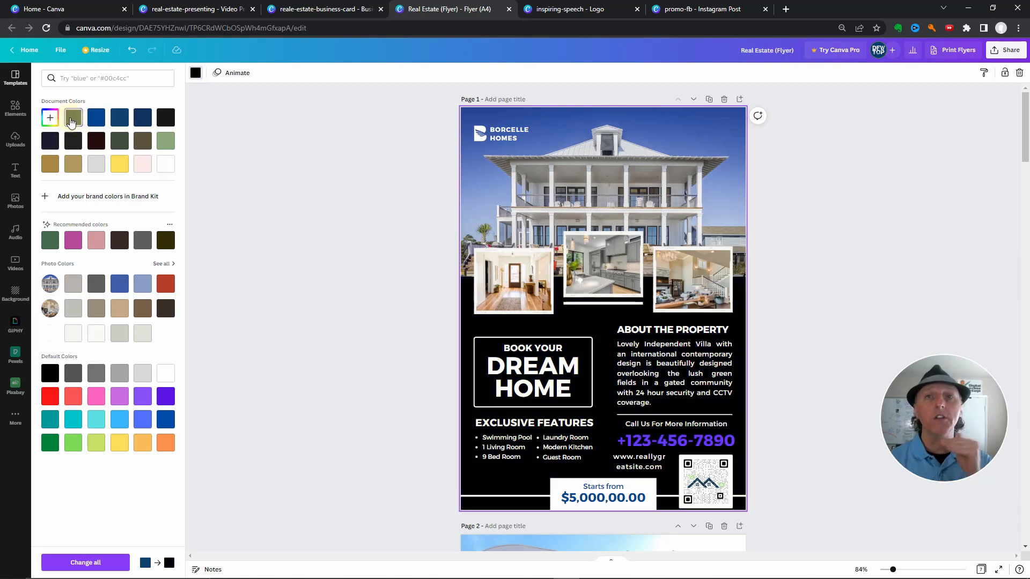
pyautogui.click(165, 283)
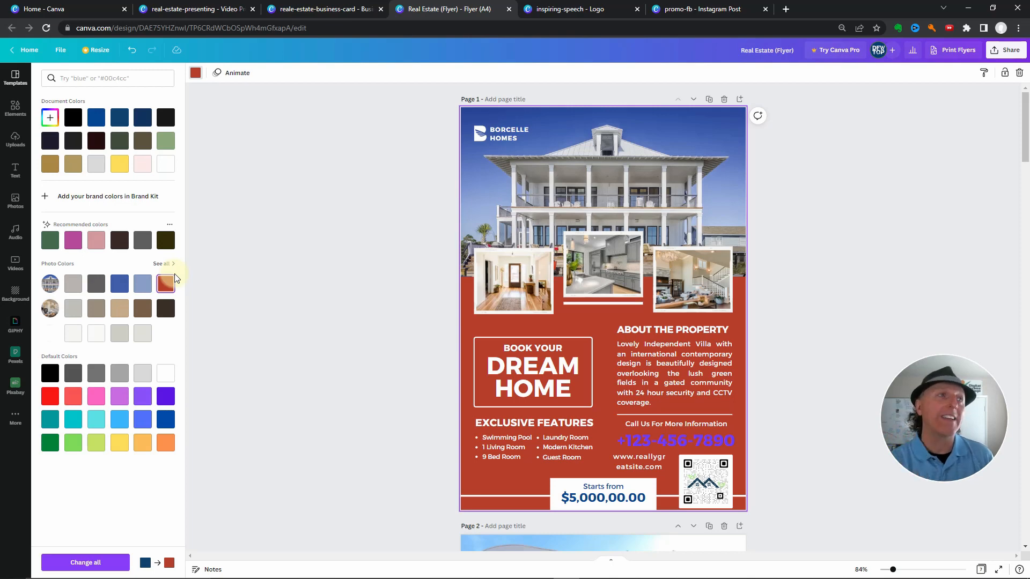
pyautogui.click(121, 241)
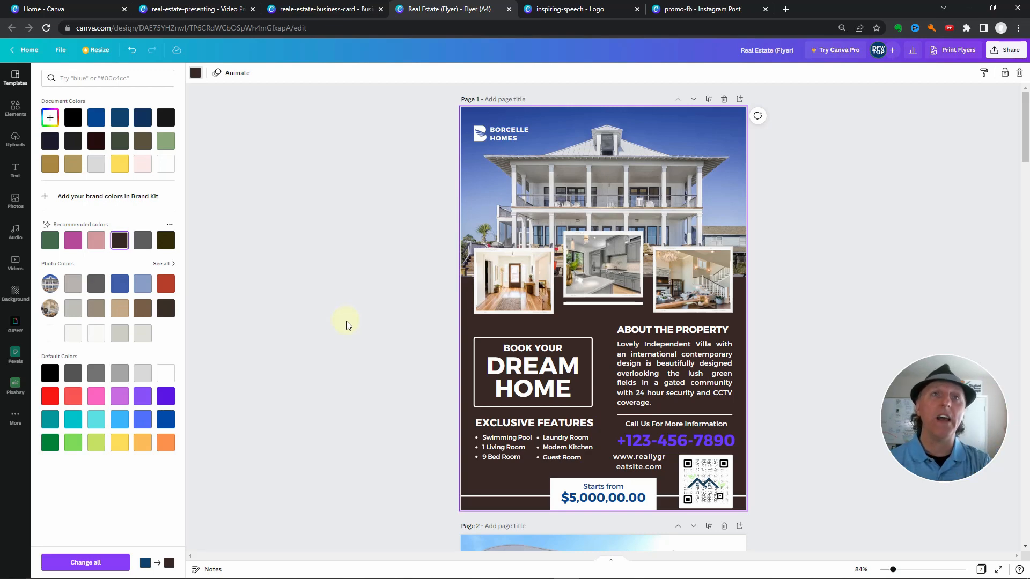
# Review the layouts, photos, QR code and text of flyer pages 2 to 4
pyautogui.scroll(-5, 336, 310)
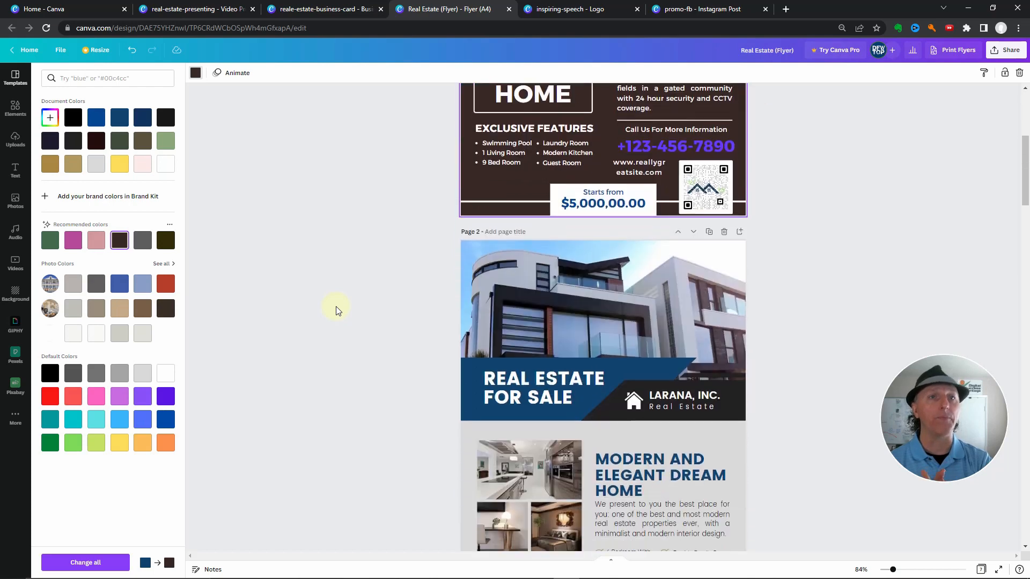
pyautogui.scroll(-3, 336, 310)
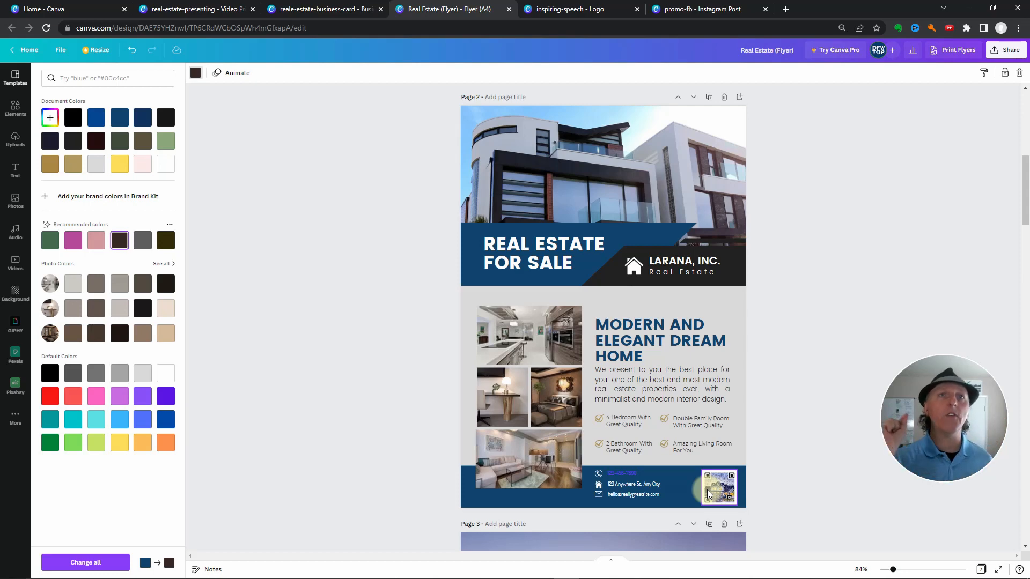
pyautogui.scroll(-6, 469, 420)
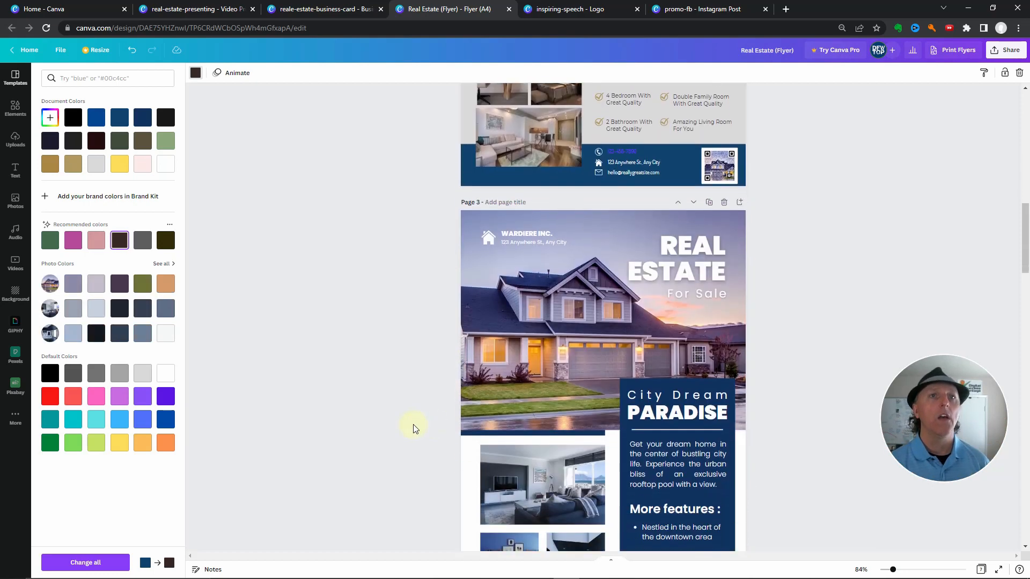
pyautogui.scroll(-2, 413, 424)
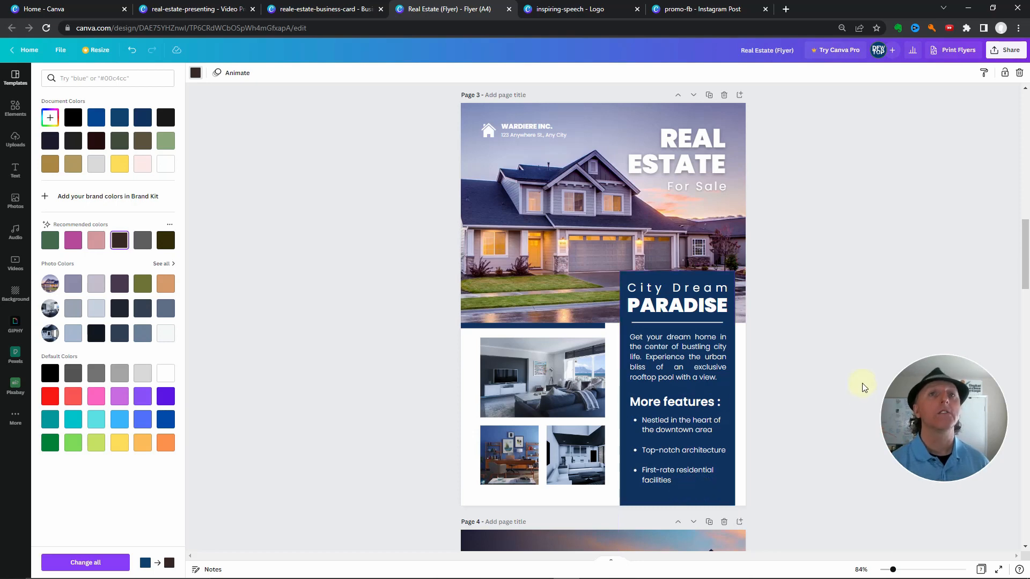
pyautogui.scroll(-6, 796, 344)
pyautogui.scroll(-2, 796, 340)
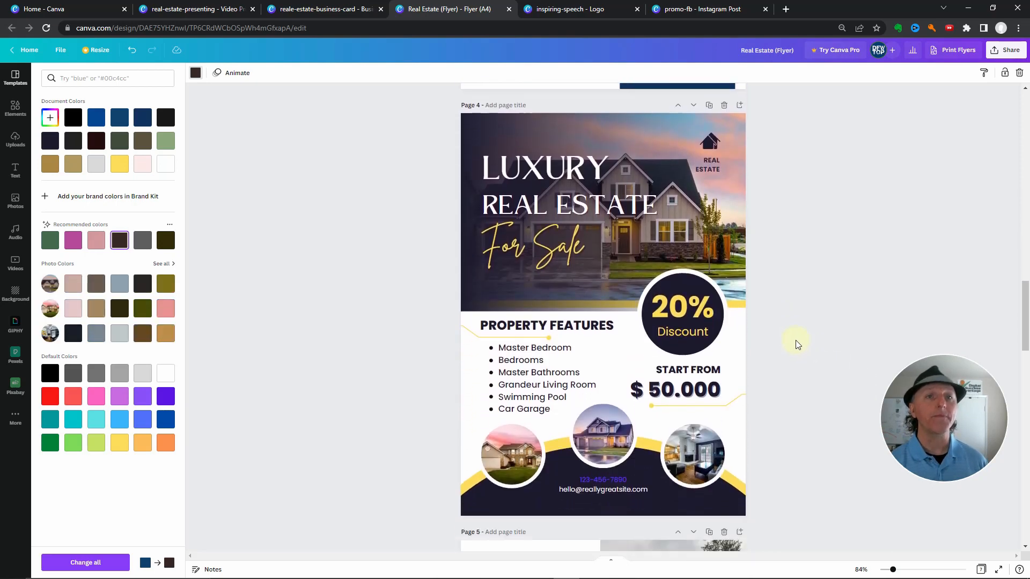
pyautogui.scroll(1, 796, 340)
pyautogui.scroll(-1, 796, 340)
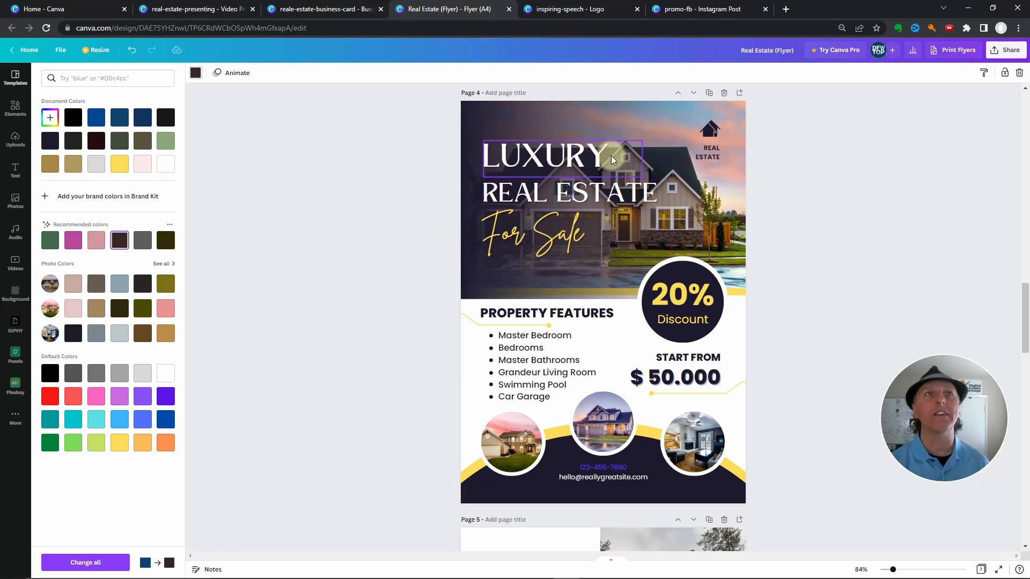
# Shift the dark gradient overlay over the header photo of the luxury real estate flyer on page 4
pyautogui.click(496, 129)
pyautogui.moveTo(496, 130)
pyautogui.mouseDown()
pyautogui.moveTo(414, 136)
pyautogui.moveTo(560, 132)
pyautogui.moveTo(514, 136)
pyautogui.mouseUp()
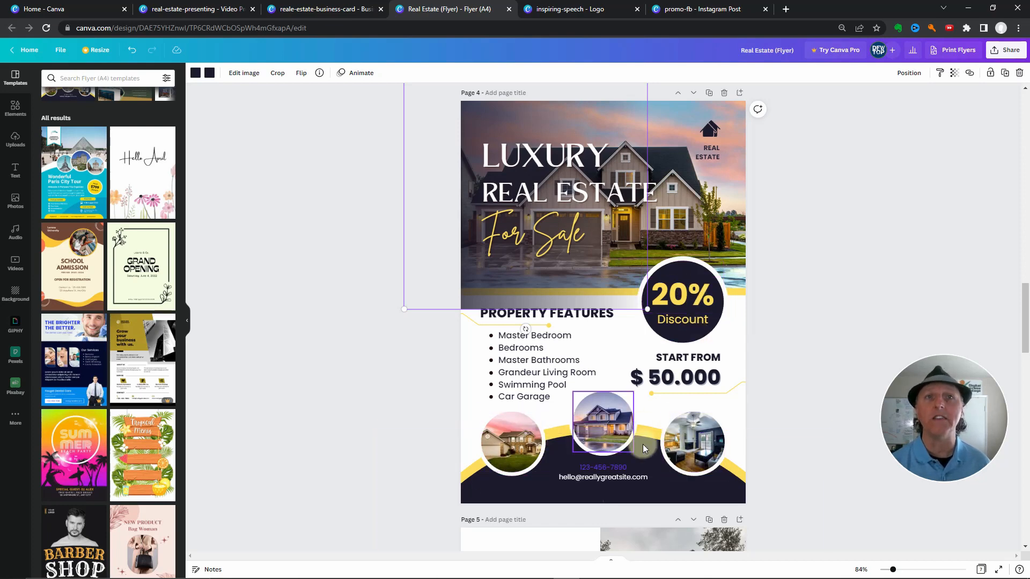
pyautogui.click(816, 277)
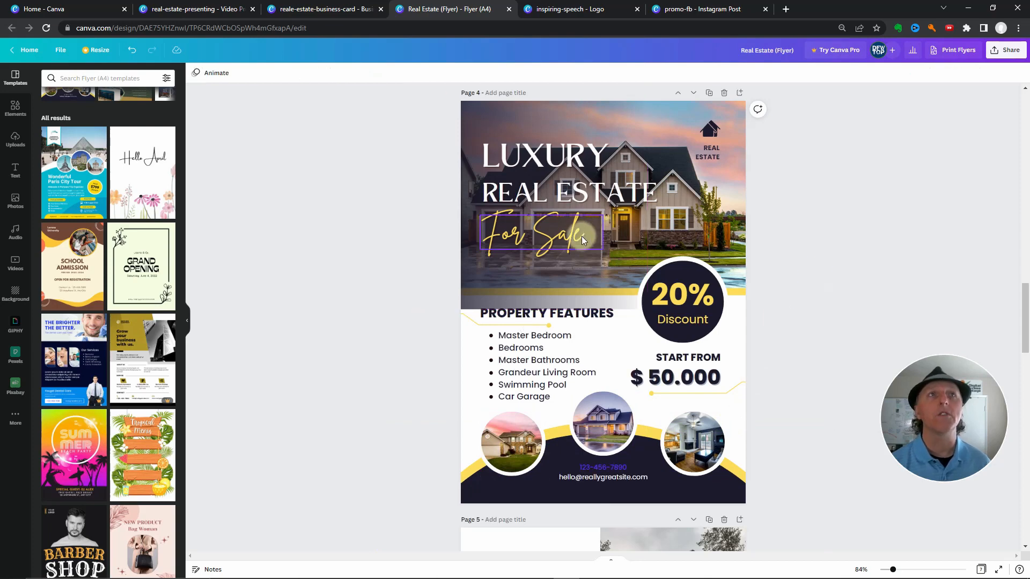
pyautogui.scroll(7, 812, 302)
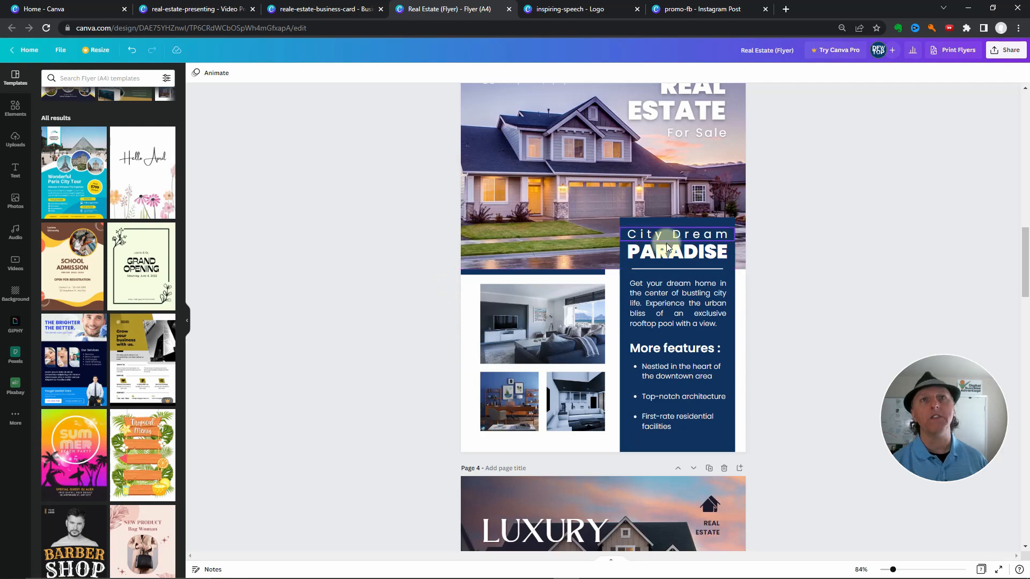
pyautogui.scroll(-6, 666, 243)
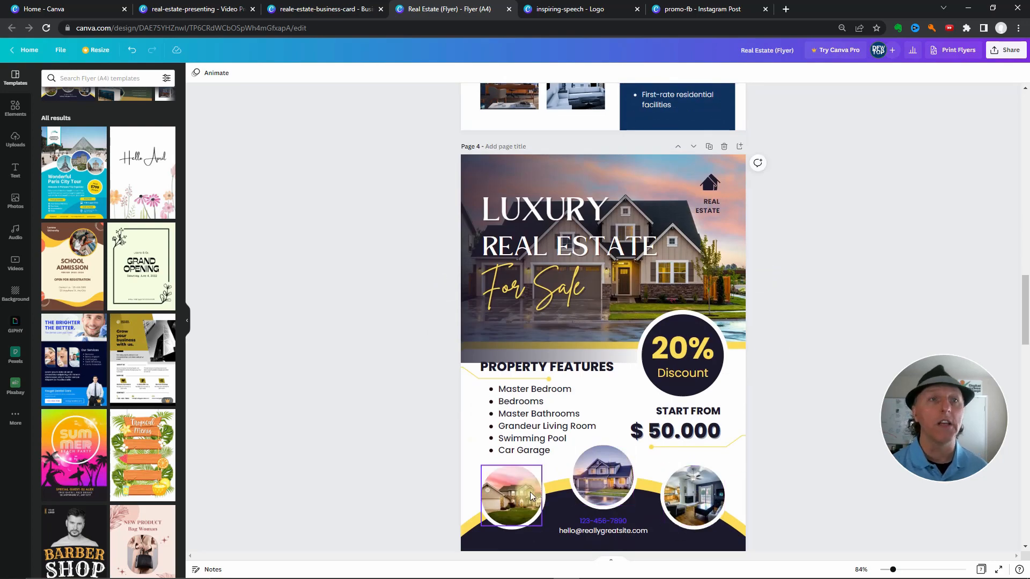
# Enlarge the lower-left house photo circle and the lower-right living room photo circle on page 4
pyautogui.click(500, 507)
pyautogui.moveTo(542, 465); pyautogui.dragTo(569, 438)
pyautogui.moveTo(481, 526); pyautogui.dragTo(464, 542)
pyautogui.click(699, 485)
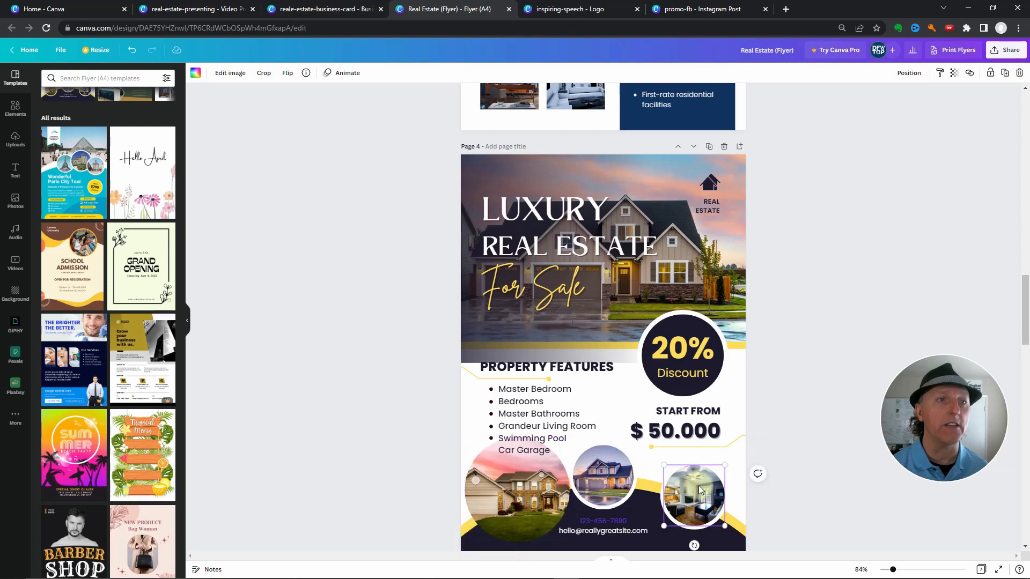
pyautogui.moveTo(664, 465); pyautogui.dragTo(637, 439)
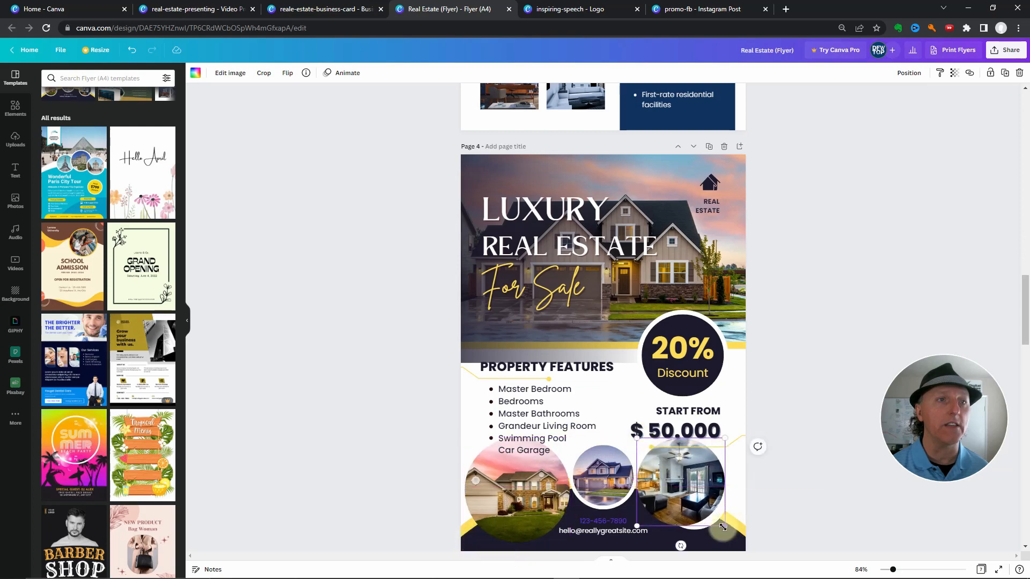
pyautogui.moveTo(725, 526); pyautogui.dragTo(741, 543)
# Enlarge the middle circular house photo on page 4, shift it slightly up, and move the property features list upward
pyautogui.click(600, 488)
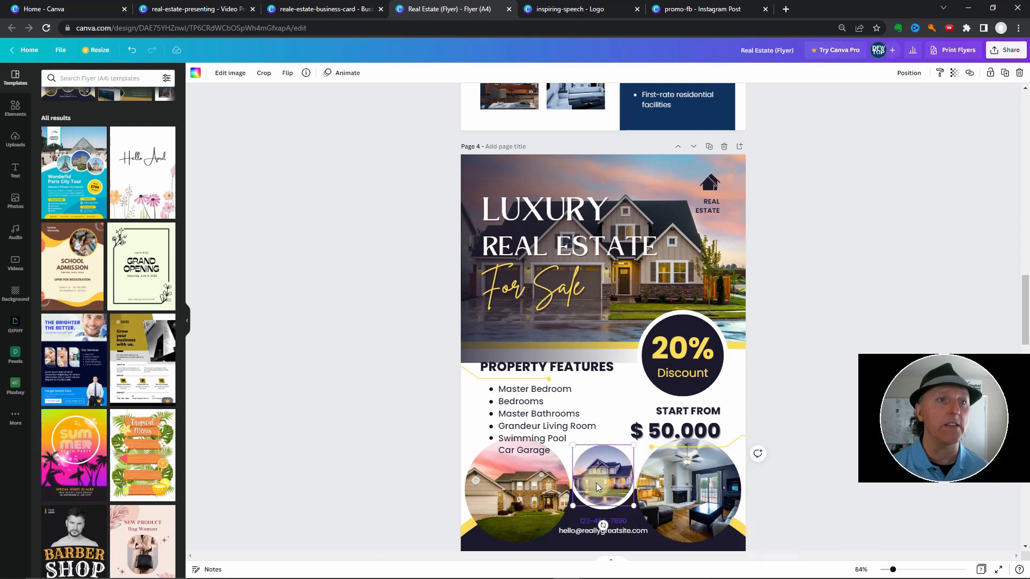
pyautogui.moveTo(634, 445); pyautogui.dragTo(654, 424)
pyautogui.moveTo(574, 507); pyautogui.dragTo(561, 525)
pyautogui.moveTo(606, 469); pyautogui.dragTo(603, 459)
pyautogui.moveTo(543, 413); pyautogui.dragTo(537, 399)
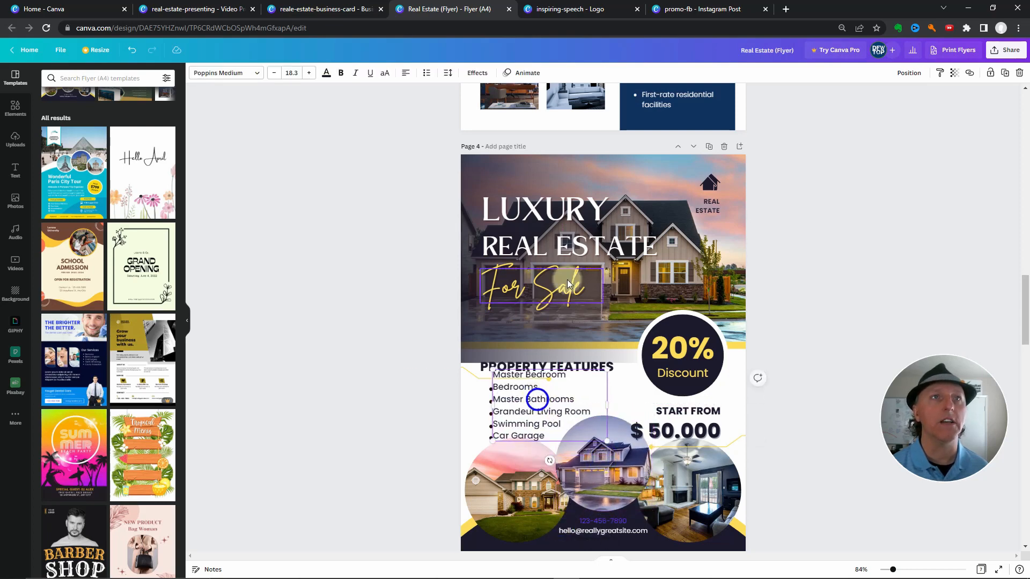
# Move page 4's header photo, its dark overlay and the yellow band upward to make the header shorter
pyautogui.click(630, 298)
pyautogui.moveTo(700, 285); pyautogui.dragTo(701, 255)
pyautogui.click(588, 337)
pyautogui.moveTo(588, 337); pyautogui.dragTo(588, 287)
pyautogui.moveTo(588, 340); pyautogui.dragTo(583, 309)
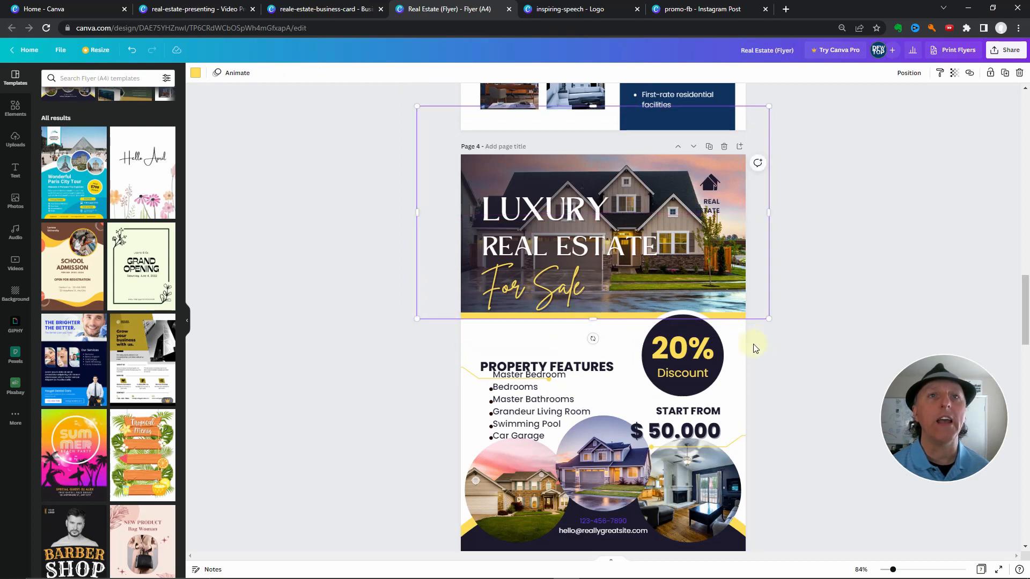
# Delete the dark badge circle with its "20%" and "Discount" texts from page 4
pyautogui.click(701, 356)
pyautogui.press('Delete')
pyautogui.click(707, 361)
pyautogui.press('Delete')
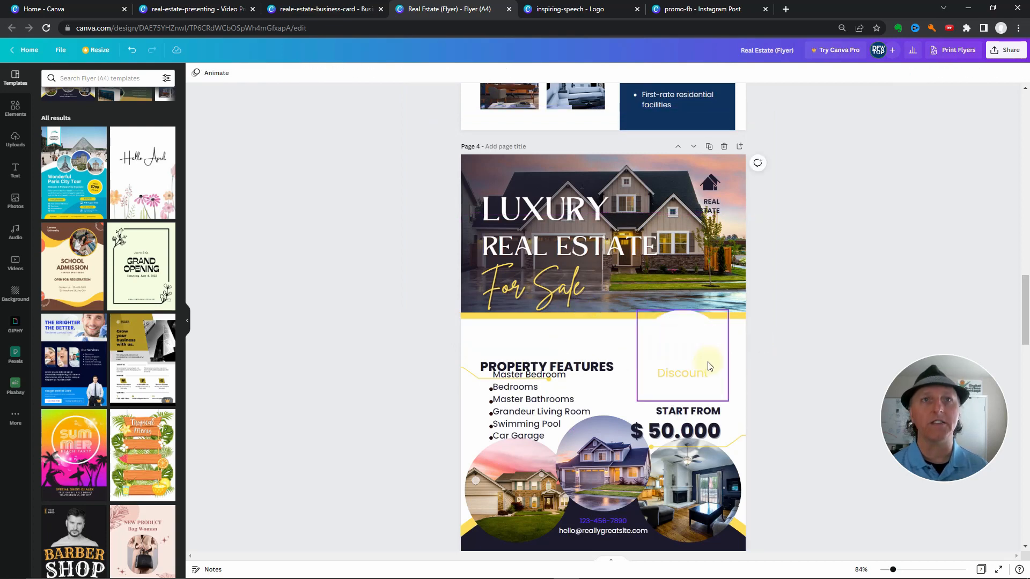
pyautogui.click(705, 371)
pyautogui.press('Delete')
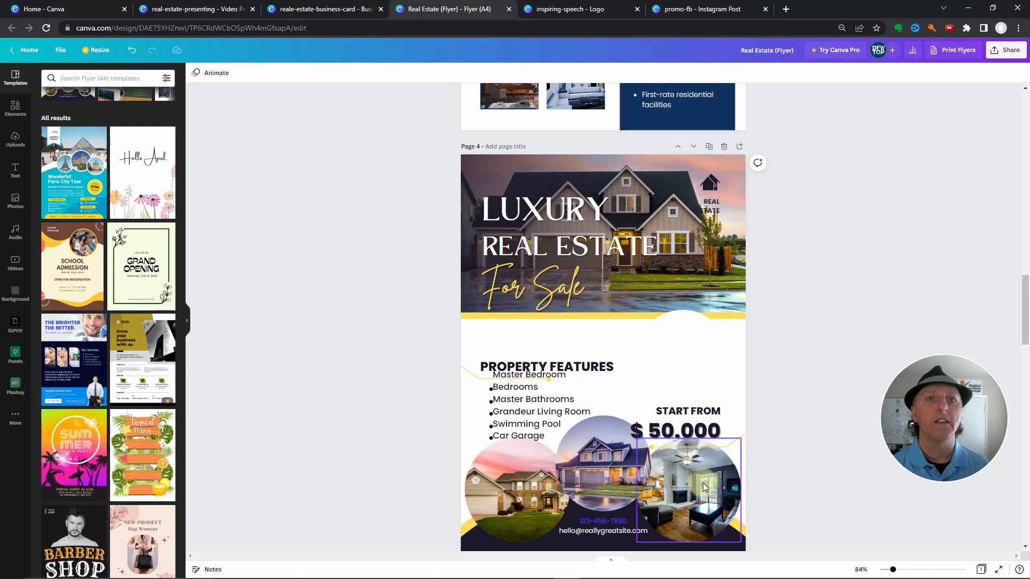
# Move the living room photo circle into the former badge spot and the two house photo circles into page 4's bottom corners
pyautogui.moveTo(707, 482); pyautogui.dragTo(696, 356)
pyautogui.moveTo(636, 475); pyautogui.dragTo(718, 452)
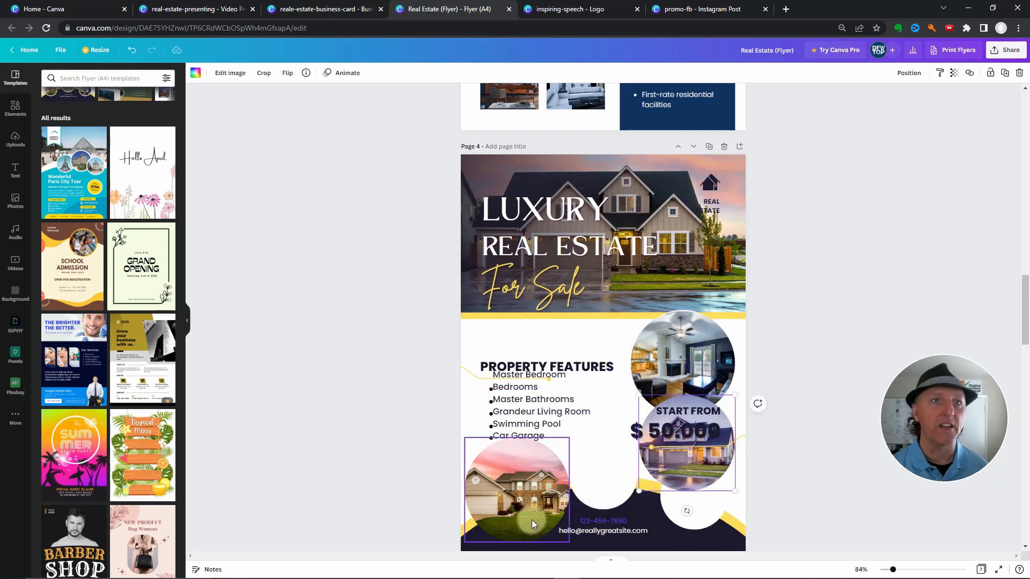
pyautogui.moveTo(533, 519)
pyautogui.mouseDown()
pyautogui.moveTo(644, 520)
pyautogui.moveTo(696, 537)
pyautogui.moveTo(590, 523)
pyautogui.moveTo(528, 529)
pyautogui.mouseUp()
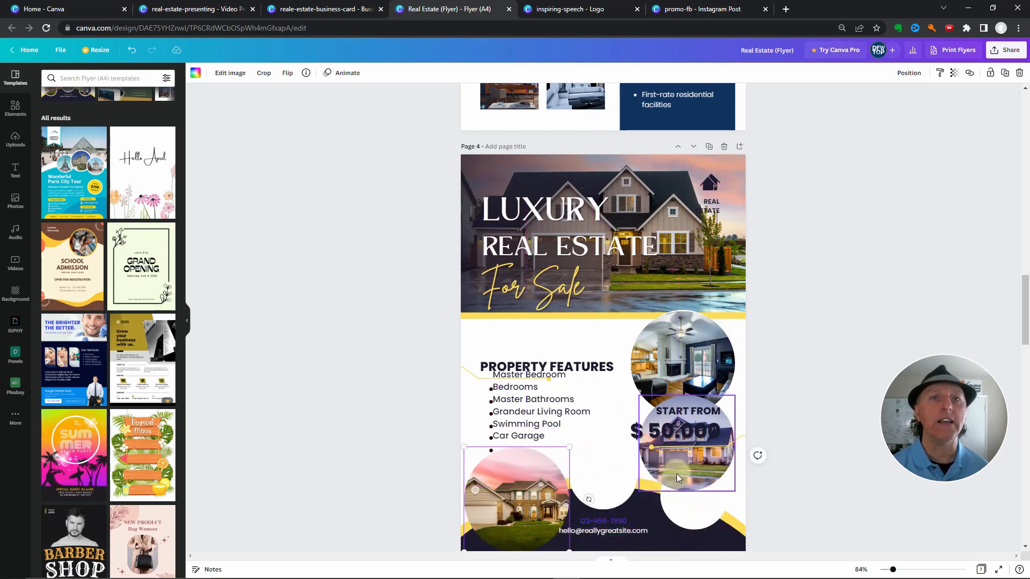
pyautogui.moveTo(677, 474); pyautogui.dragTo(696, 533)
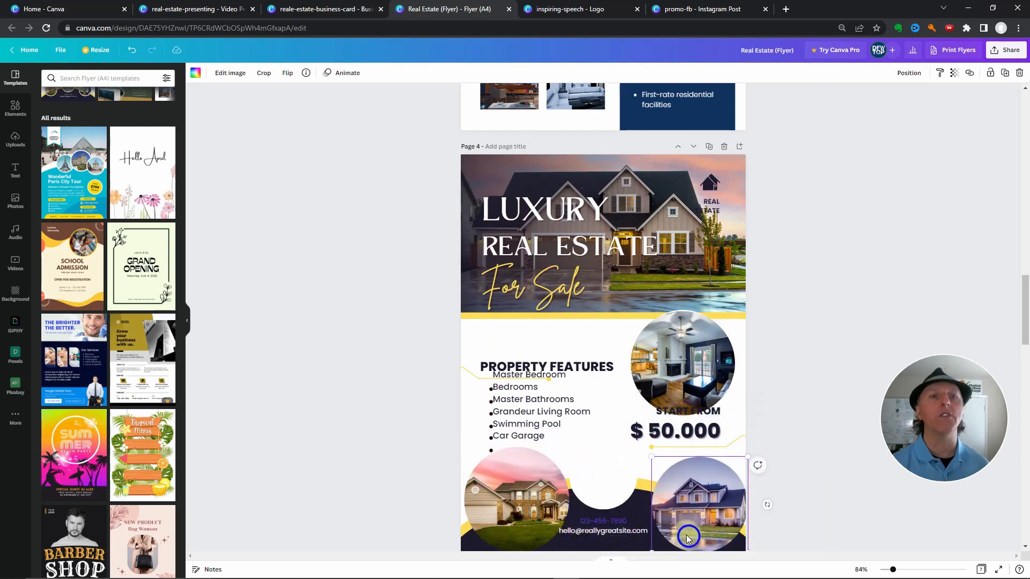
# Switch to the inspiring-speech logo design, duplicate page 1, and delete the house logo from the copy
pyautogui.scroll(10, 826, 349)
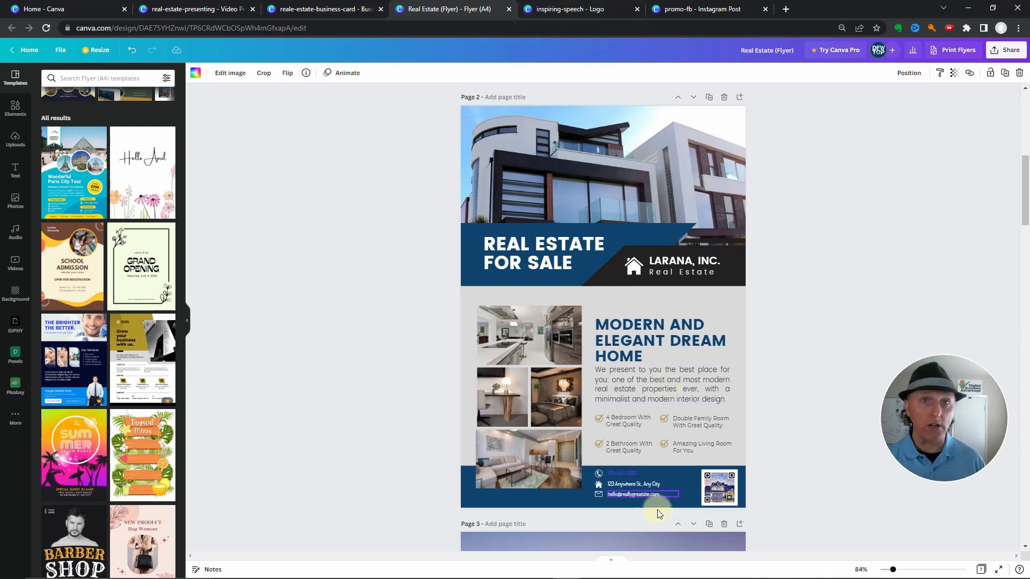
pyautogui.click(575, 10)
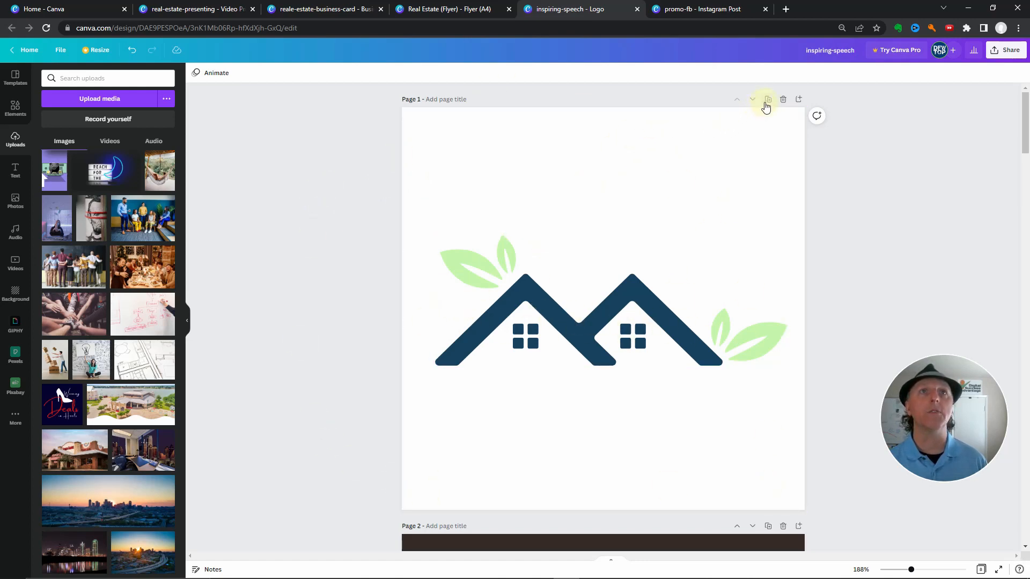
pyautogui.click(768, 100)
pyautogui.click(609, 319)
pyautogui.press('Delete')
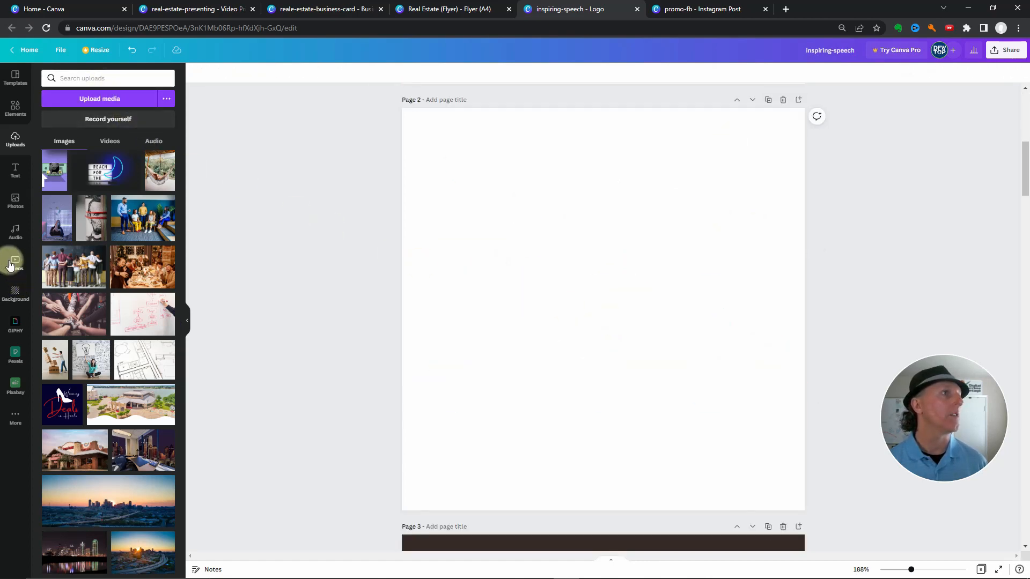
# Search Pexels for "house" and fill page 2 with the photo of the lit house at dusk
pyautogui.click(15, 353)
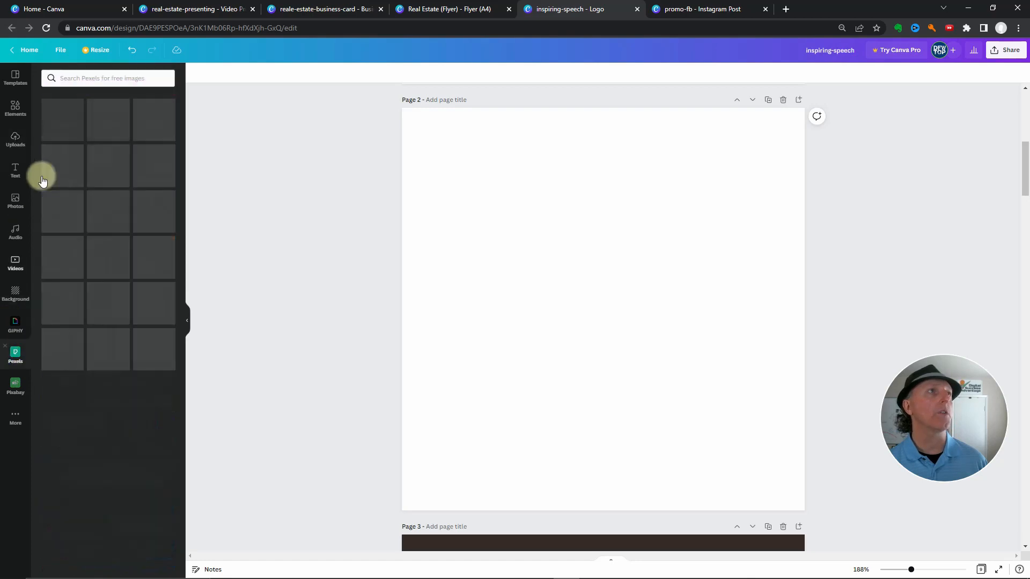
pyautogui.click(73, 78)
pyautogui.write('hou')
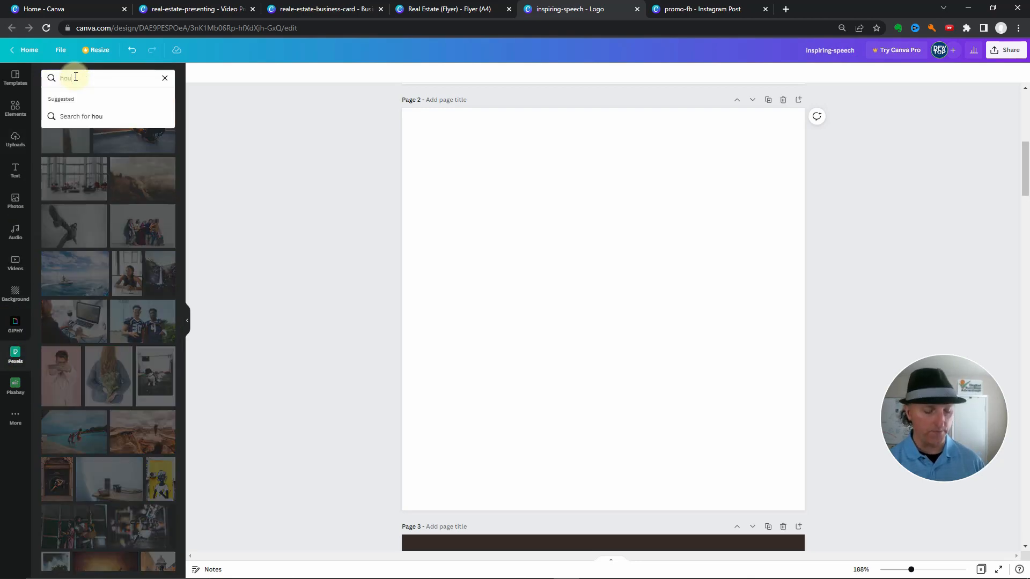
pyautogui.write('se')
pyautogui.press('Return')
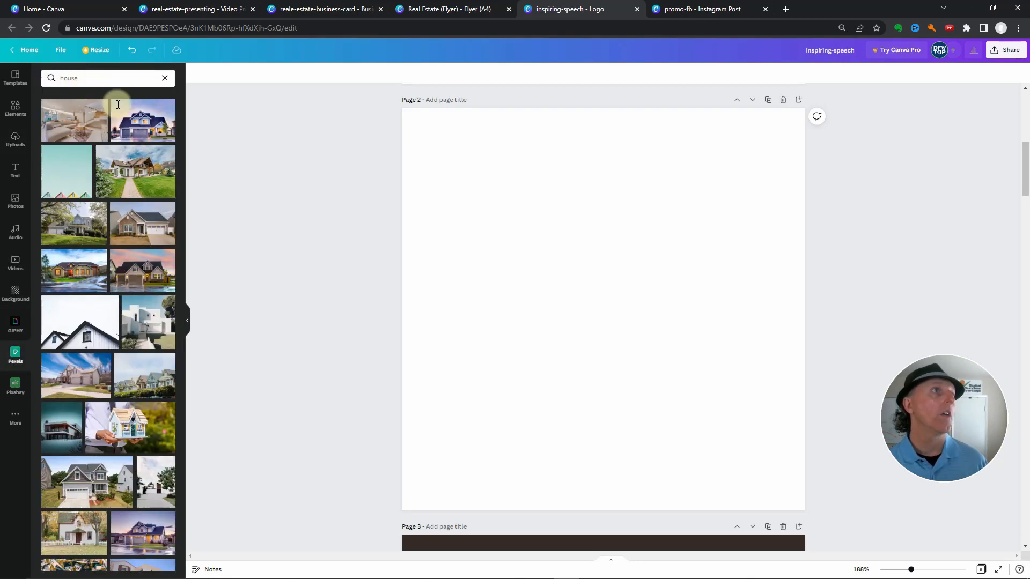
pyautogui.moveTo(135, 135); pyautogui.dragTo(442, 230)
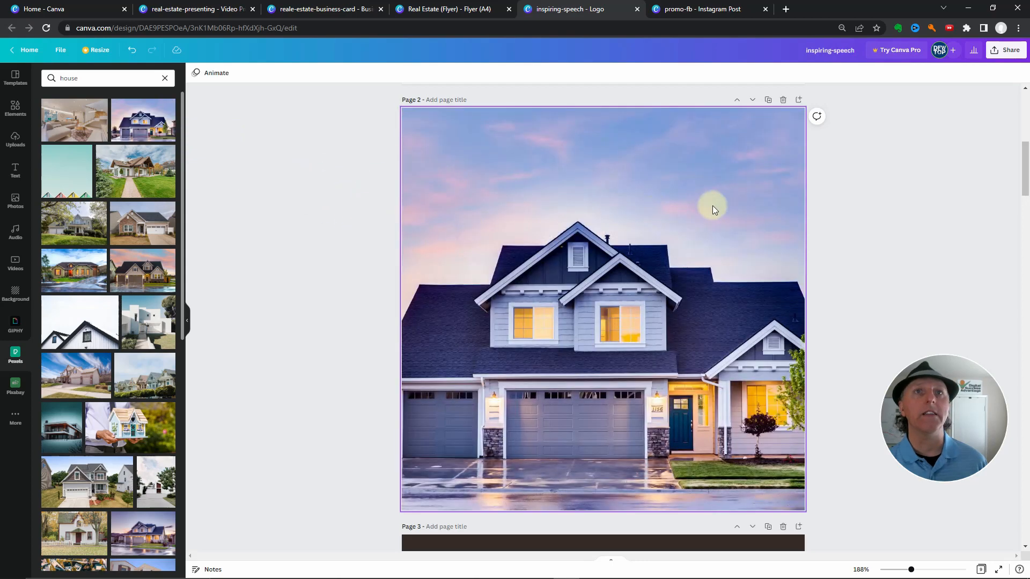
pyautogui.scroll(8, 942, 241)
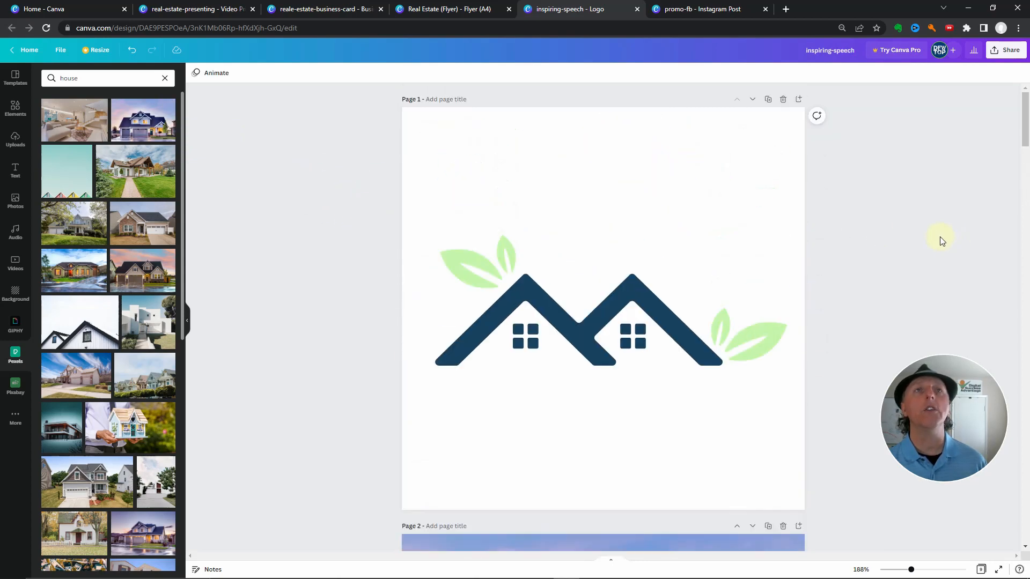
pyautogui.scroll(-6, 942, 242)
pyautogui.scroll(5, 942, 242)
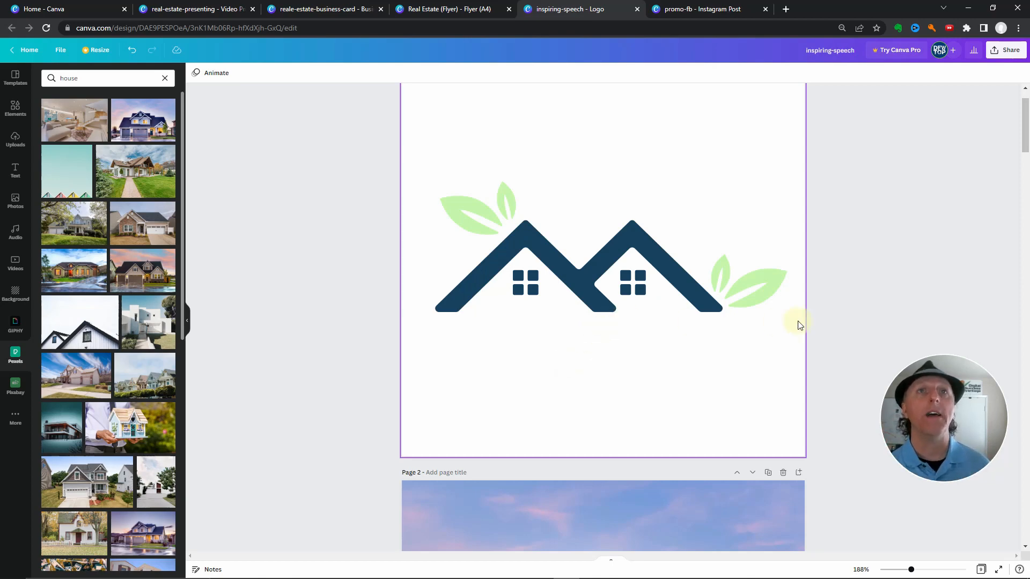
pyautogui.scroll(1, 826, 311)
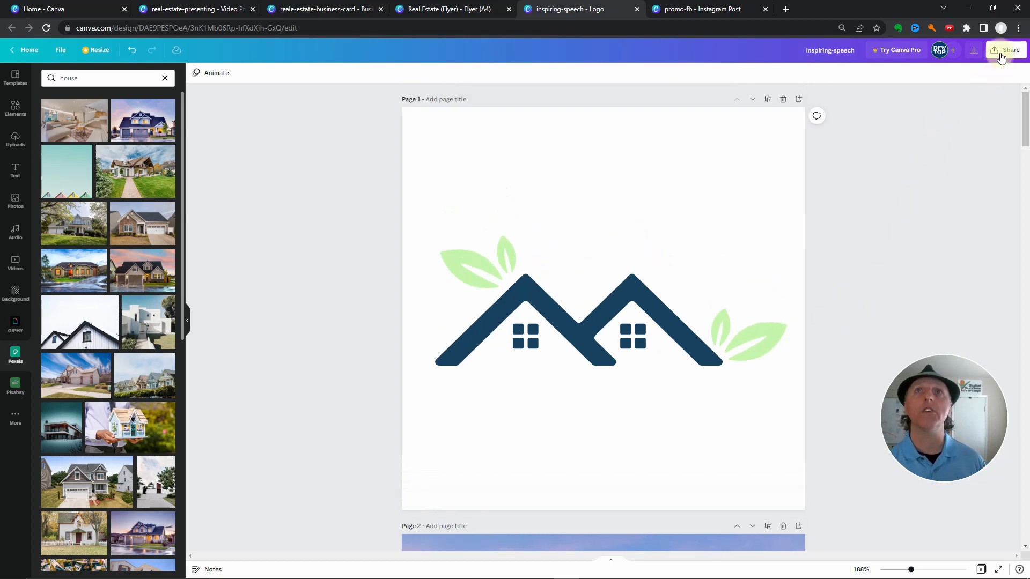
pyautogui.click(1003, 51)
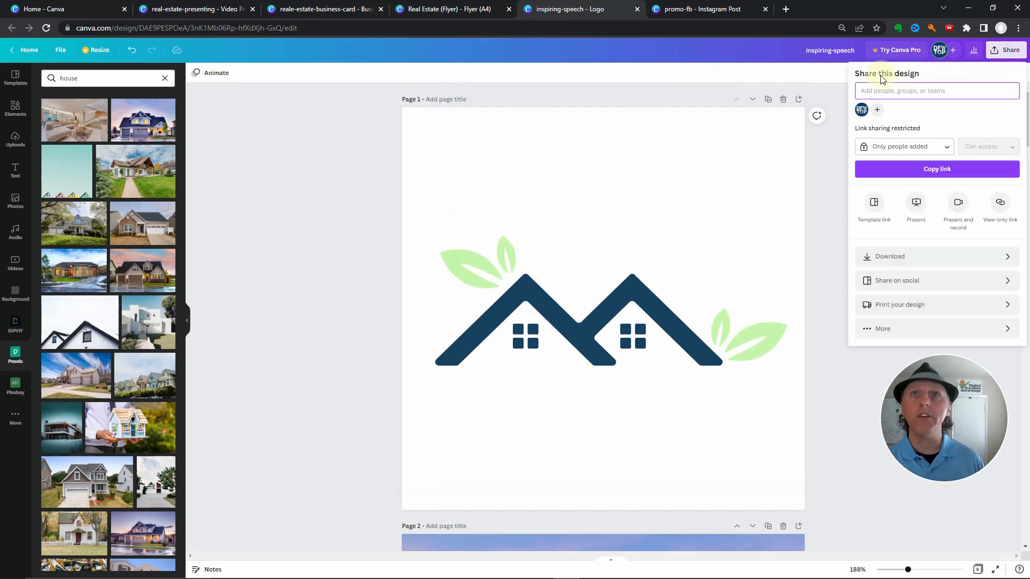
pyautogui.click(871, 329)
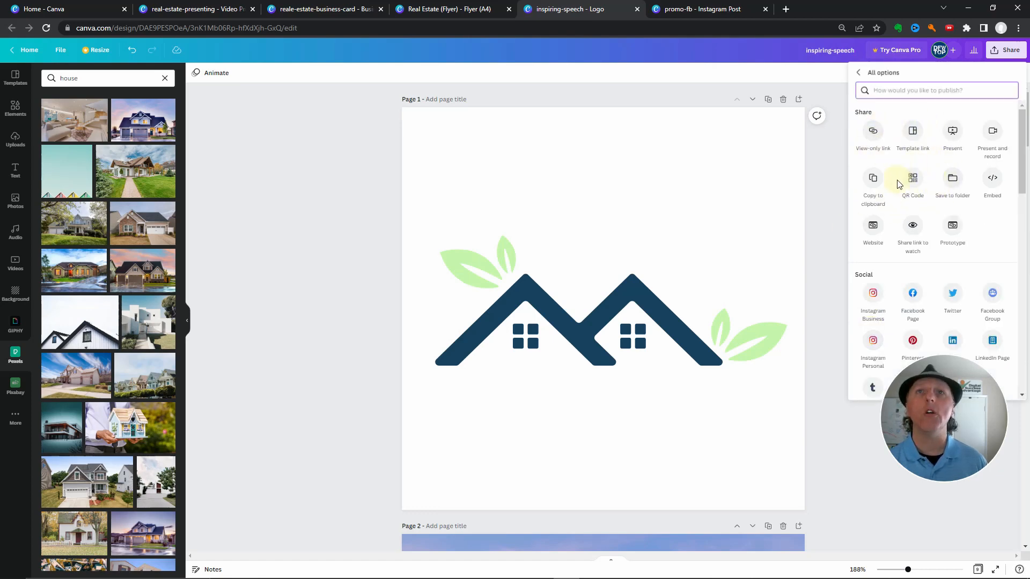
pyautogui.click(915, 183)
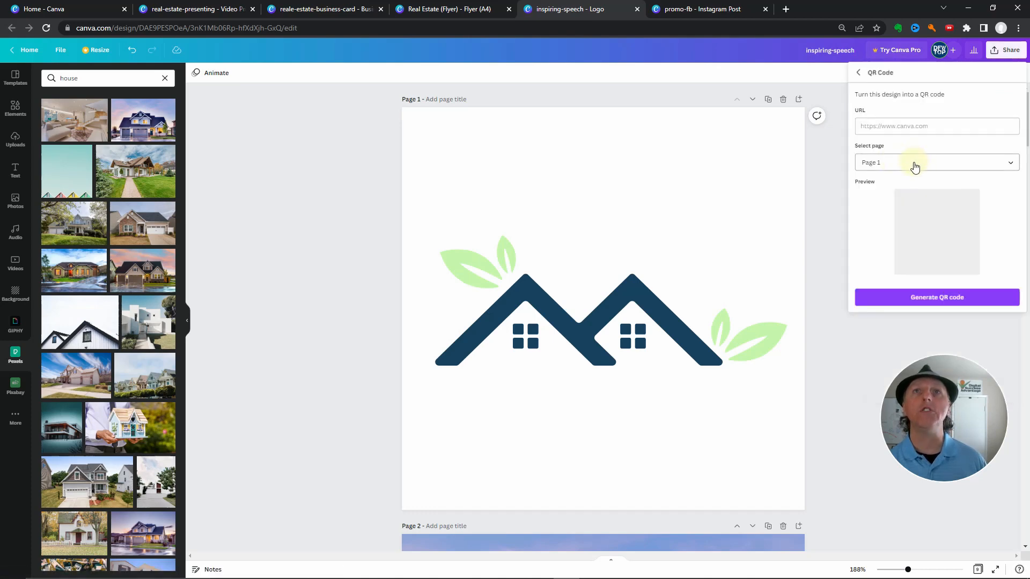
pyautogui.click(919, 125)
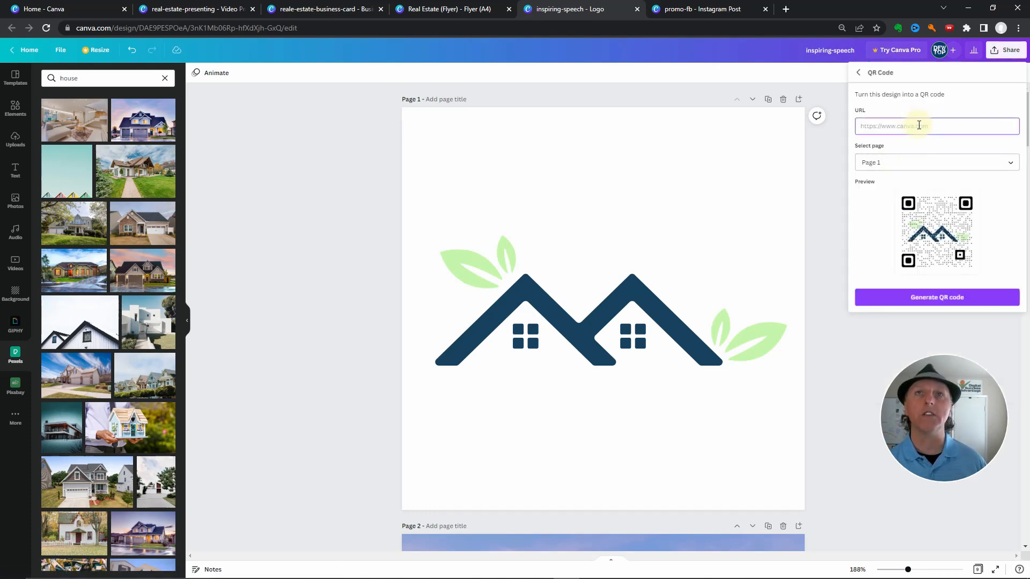
pyautogui.write('https://dfwtop.com')
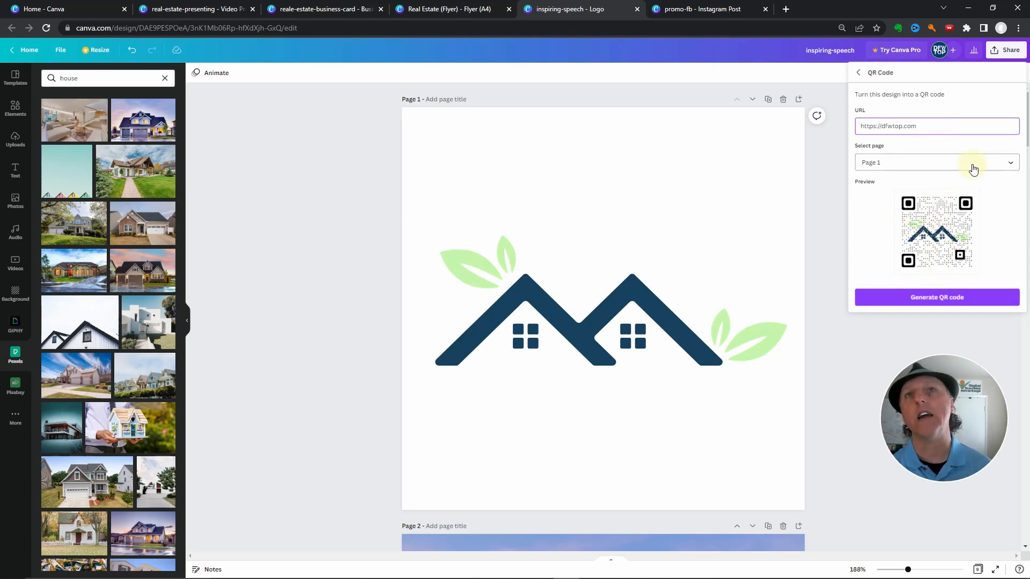
# Preview the QR code with Page 2, but generate and download the version made from Page 1
pyautogui.click(971, 163)
pyautogui.click(954, 191)
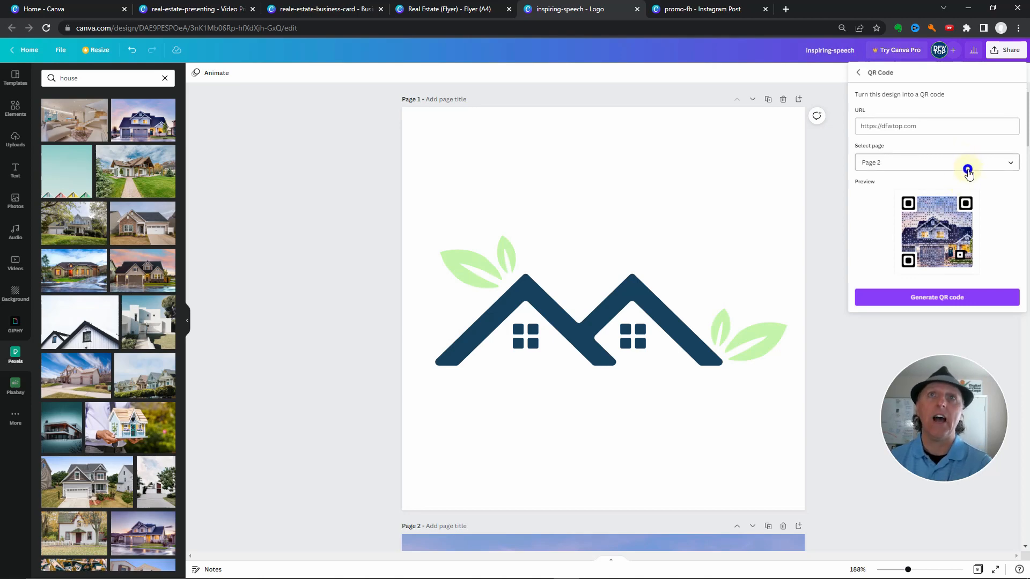
pyautogui.click(967, 169)
pyautogui.click(943, 146)
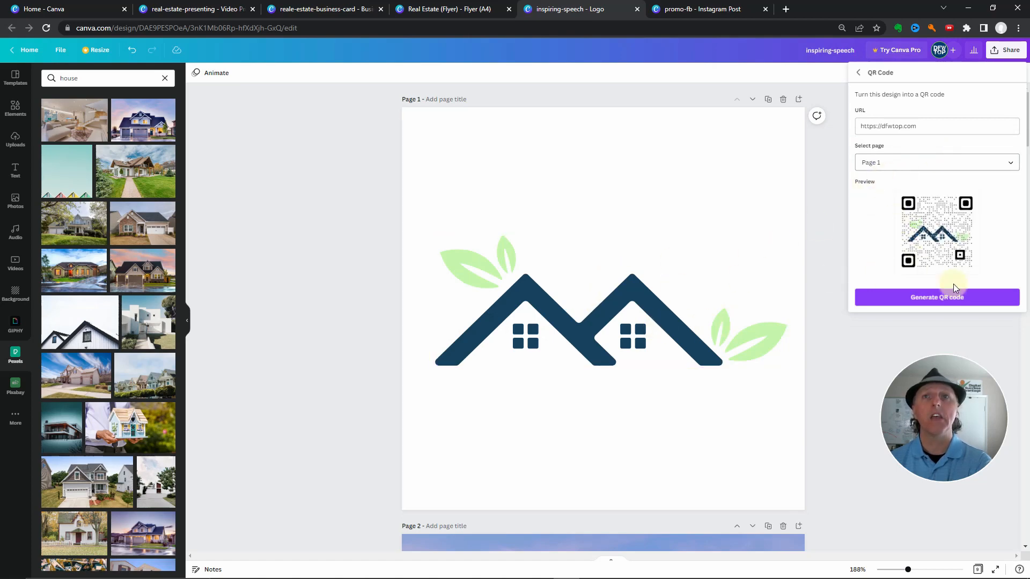
pyautogui.click(940, 298)
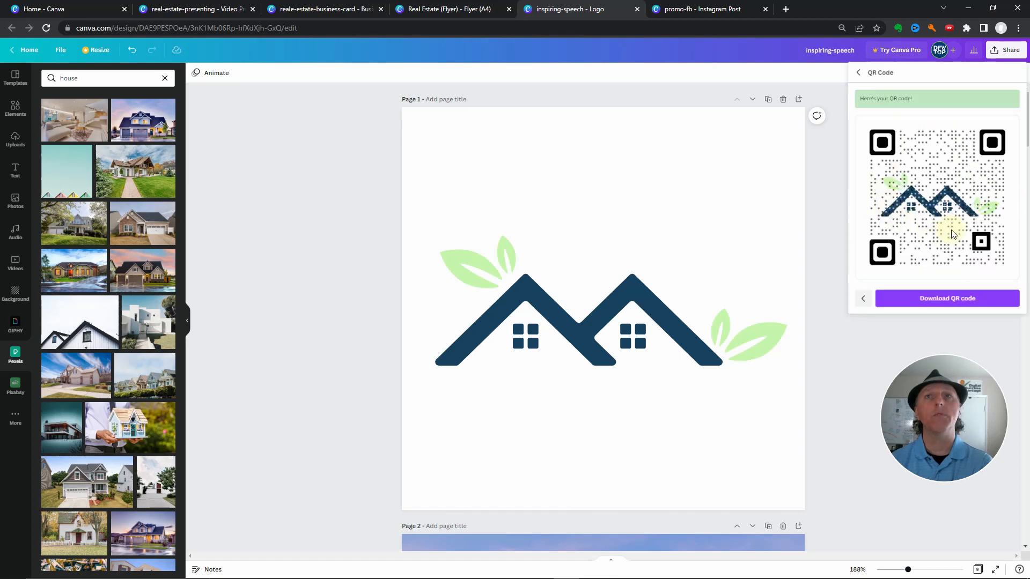
pyautogui.click(941, 298)
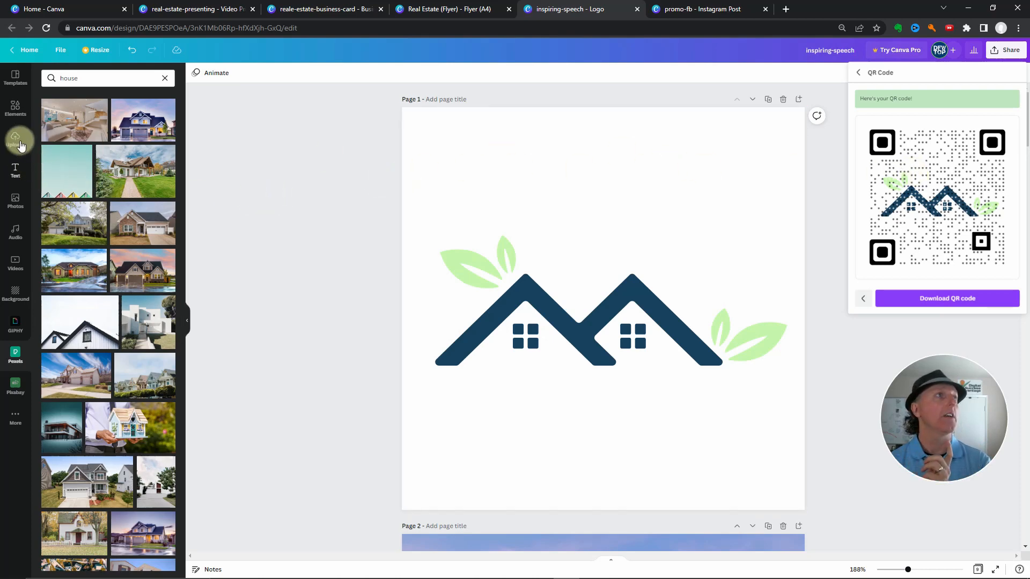
# Try the uploaded house-logo QR code enlarged on page 1, and delete it from the page
pyautogui.click(15, 138)
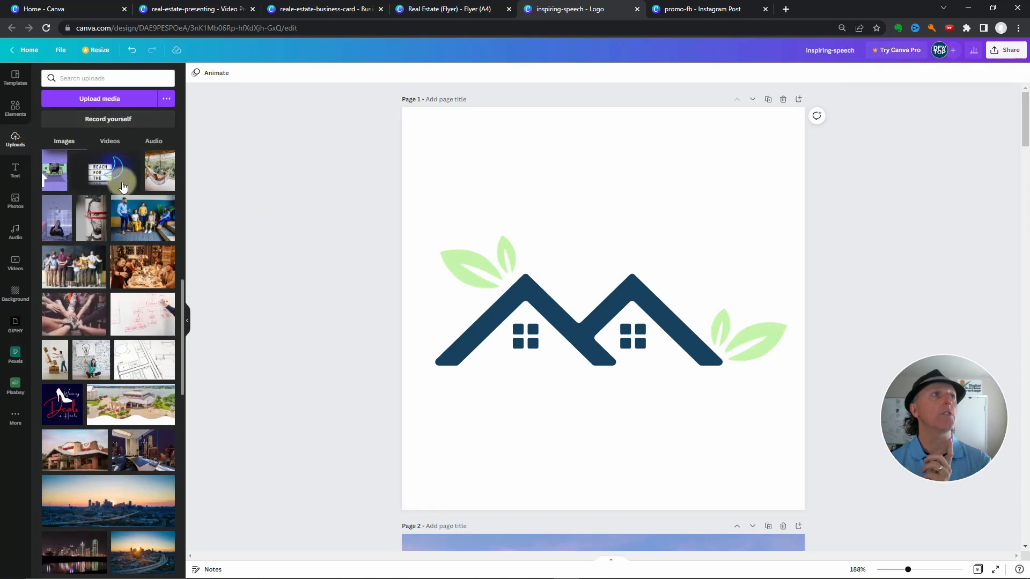
pyautogui.scroll(-5, 138, 262)
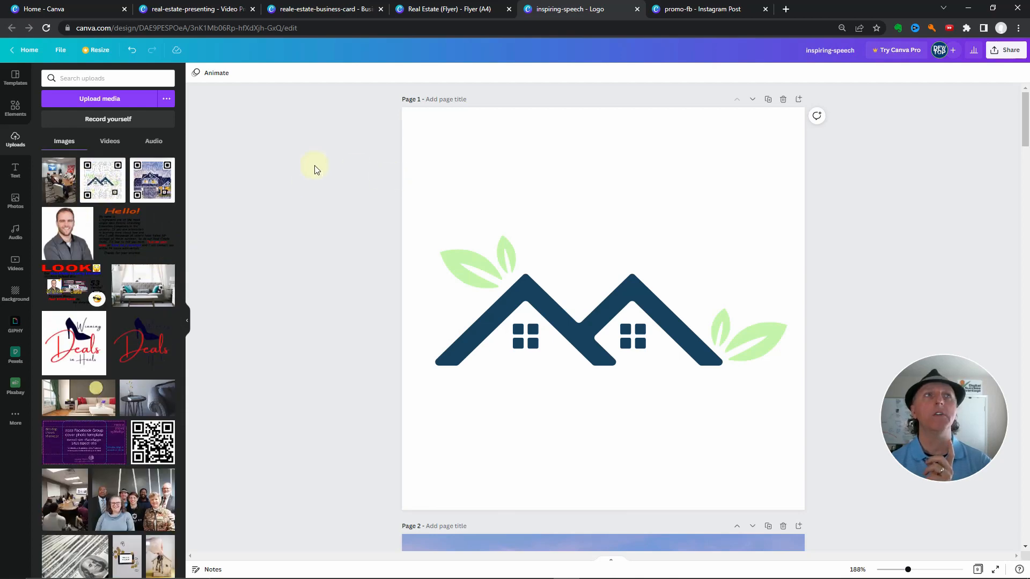
pyautogui.moveTo(105, 185); pyautogui.dragTo(459, 185)
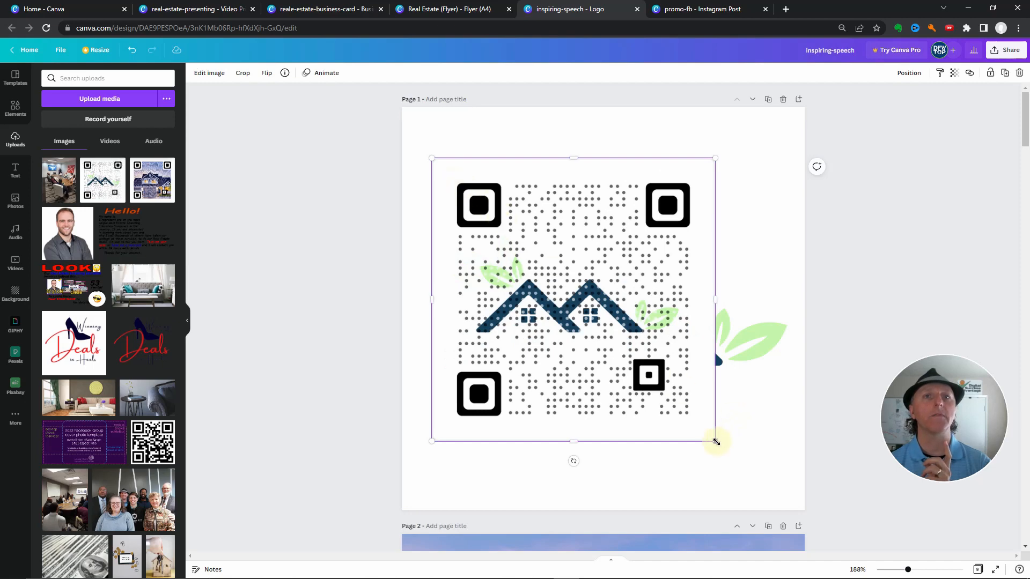
pyautogui.moveTo(715, 440); pyautogui.dragTo(805, 488)
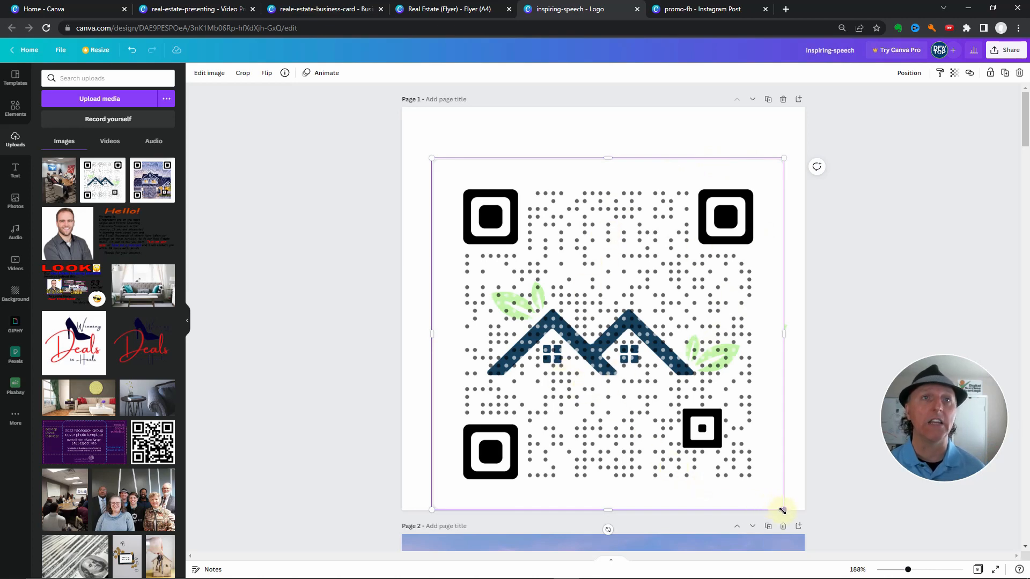
pyautogui.moveTo(782, 510); pyautogui.dragTo(821, 463)
pyautogui.press('Delete')
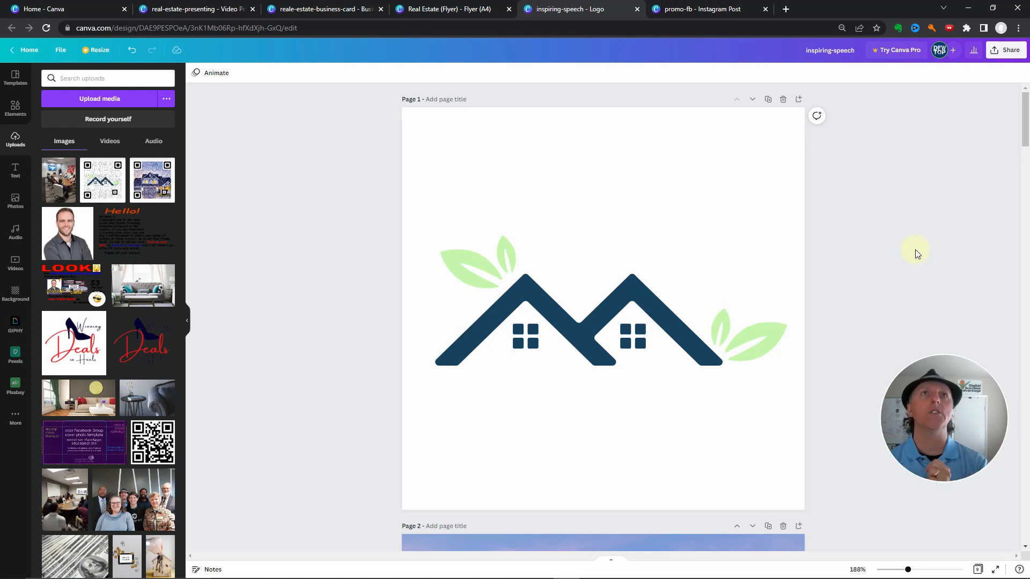
# Switch to the promo-fb Instagram post and recolor page 3's "Attention Real Estate Agents" title bright red
pyautogui.click(706, 15)
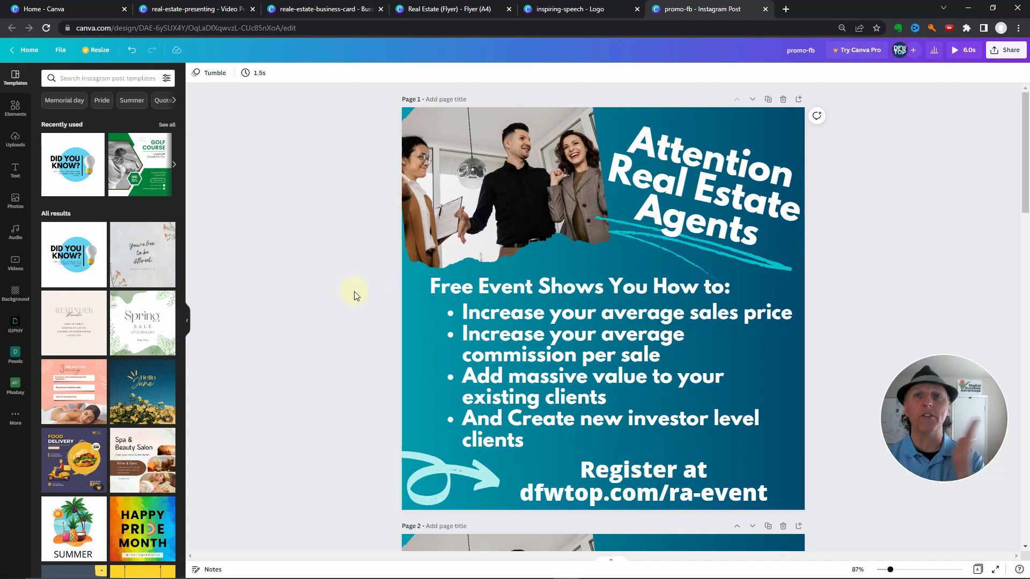
pyautogui.scroll(-8, 354, 296)
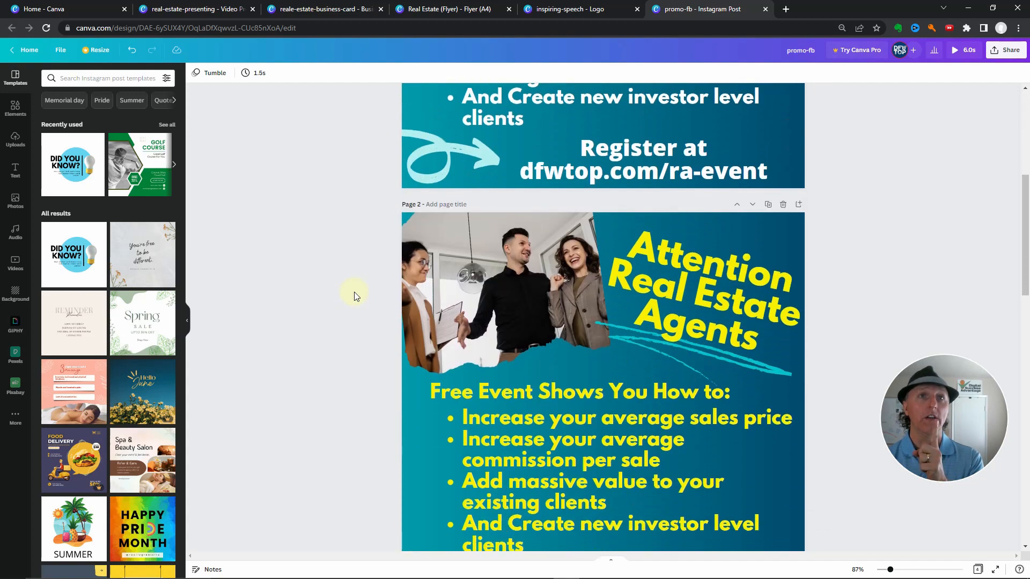
pyautogui.scroll(8, 354, 296)
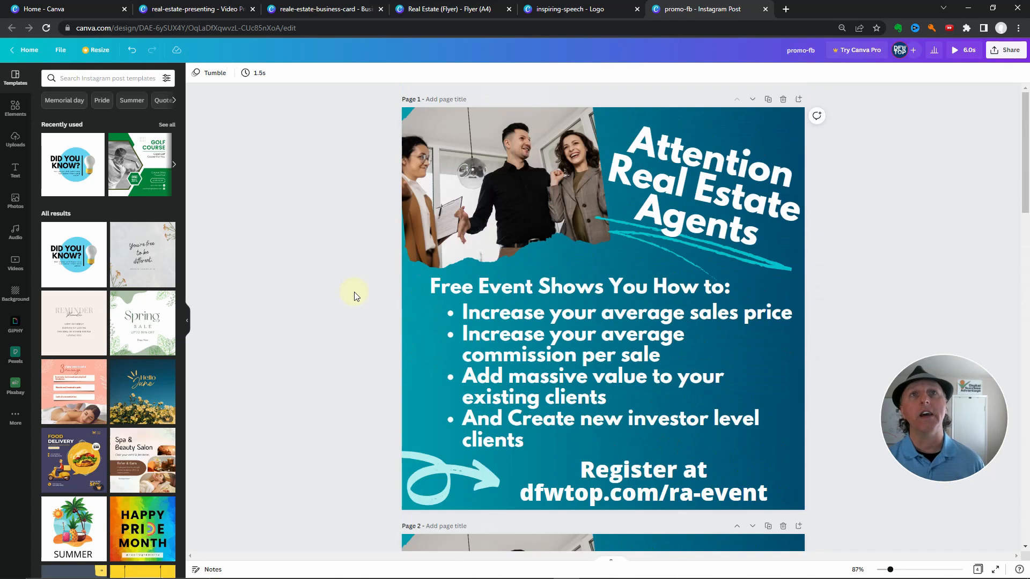
pyautogui.scroll(-8, 398, 278)
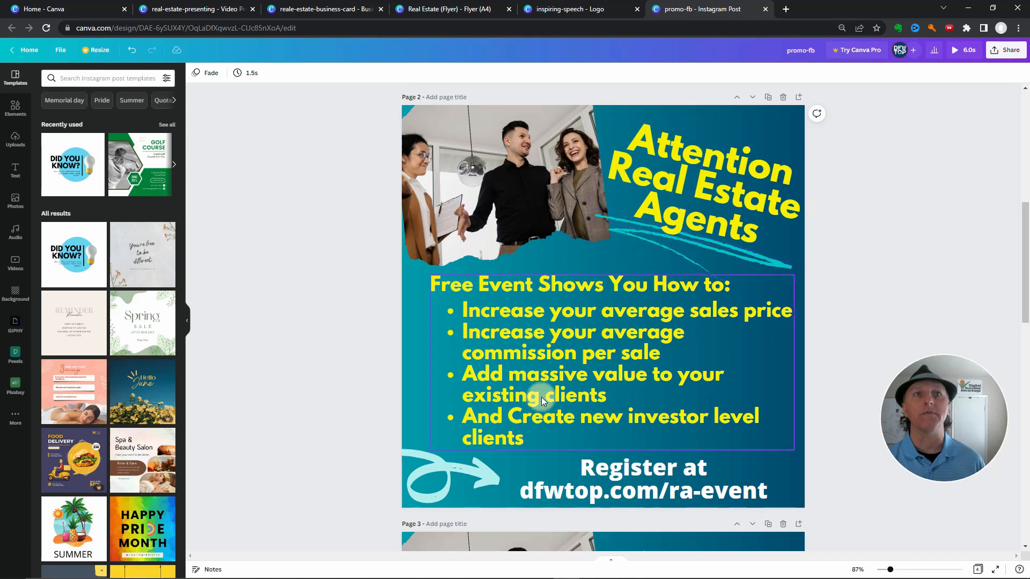
pyautogui.scroll(-6, 549, 381)
pyautogui.click(723, 313)
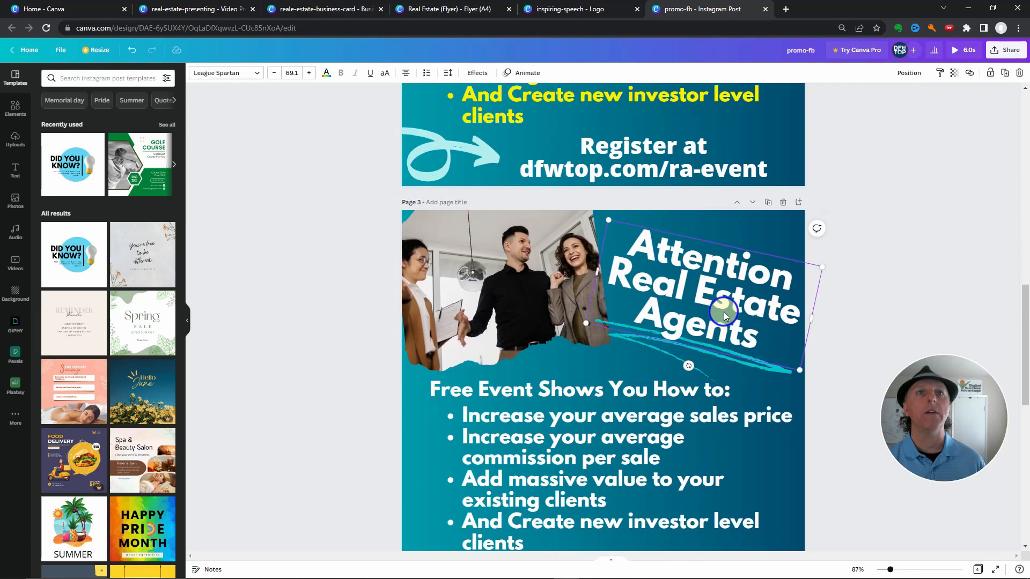
pyautogui.click(327, 75)
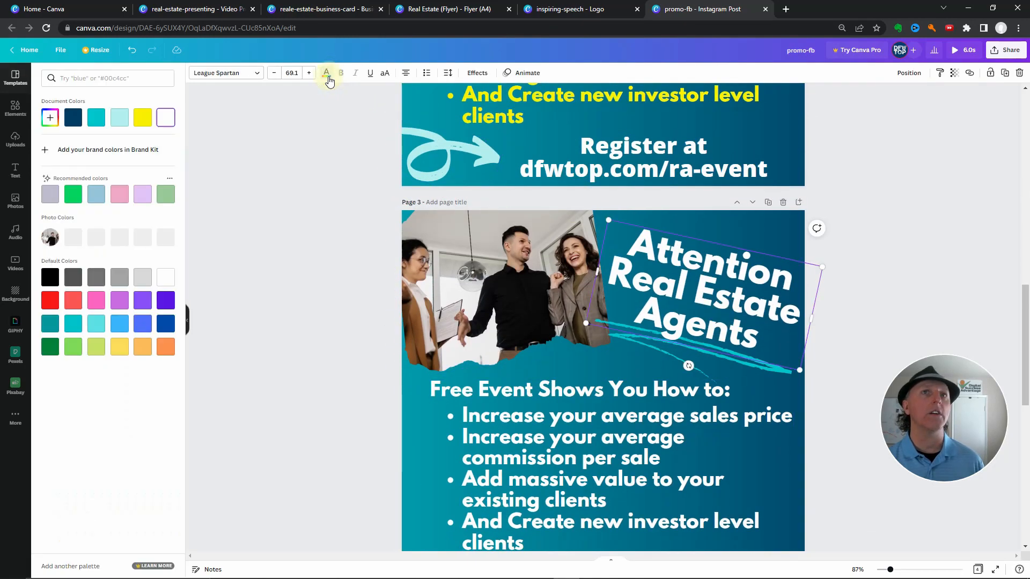
pyautogui.click(75, 195)
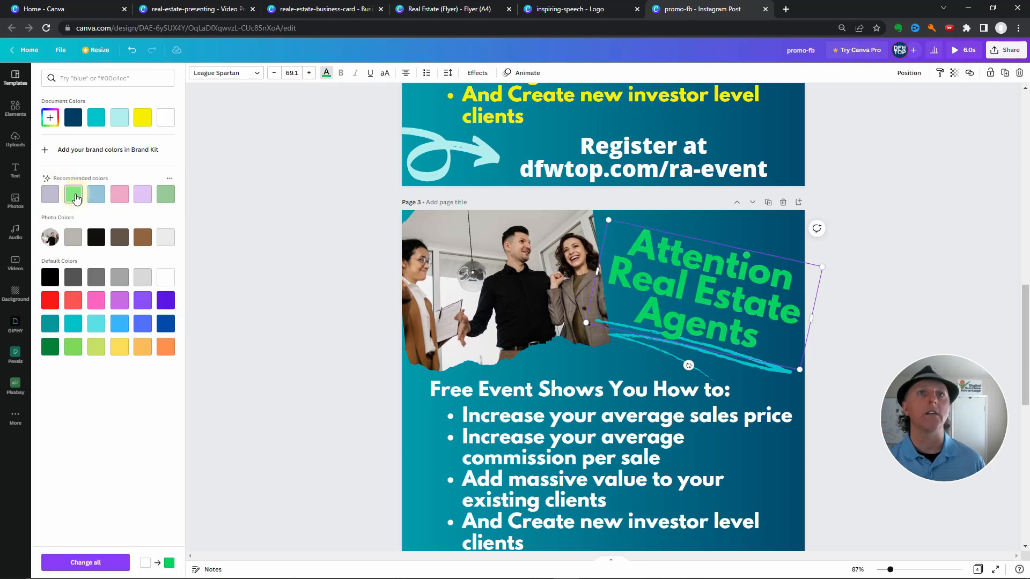
pyautogui.click(96, 298)
pyautogui.click(45, 301)
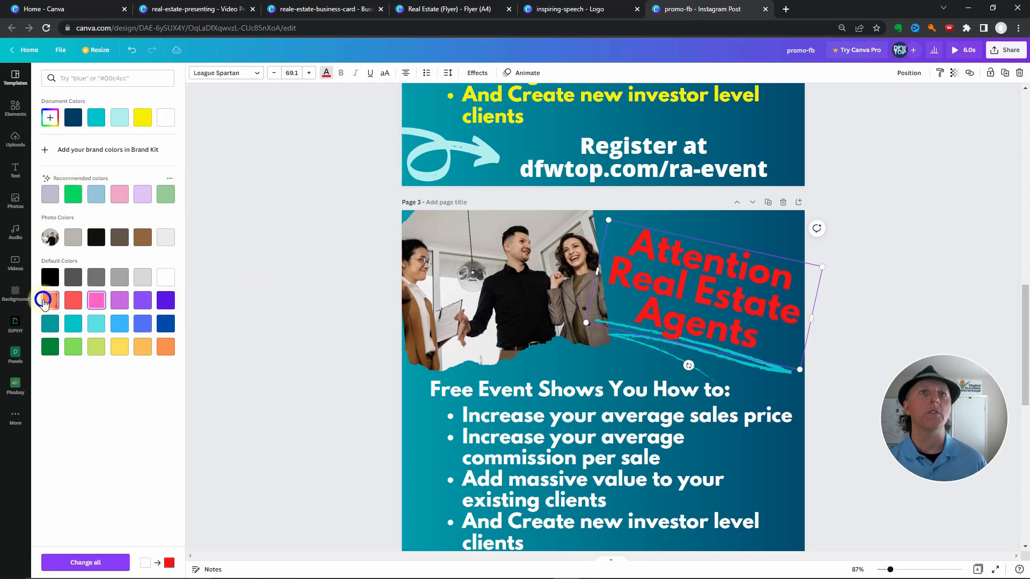
pyautogui.click(267, 300)
# Review the promo-fb pages from page 4 back to page 1, comparing the text colors of the post variations
pyautogui.scroll(-3, 279, 299)
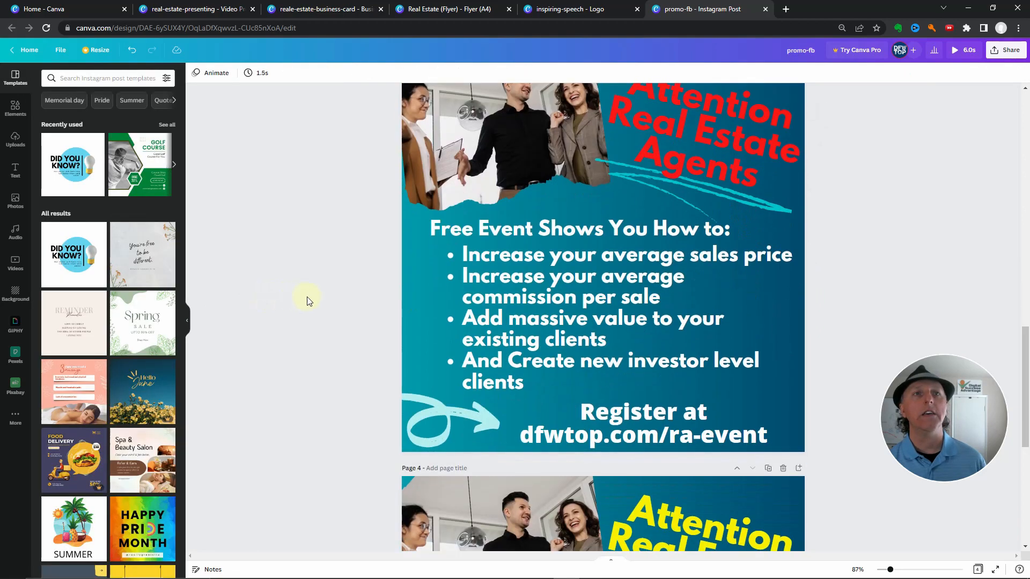
pyautogui.scroll(-4, 636, 279)
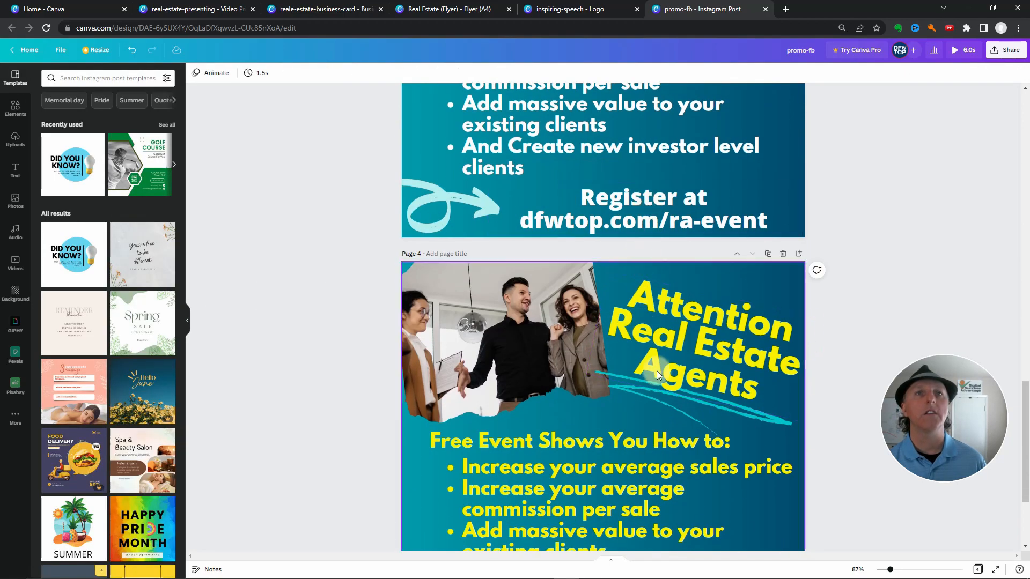
pyautogui.scroll(-3, 681, 344)
pyautogui.scroll(-1, 708, 295)
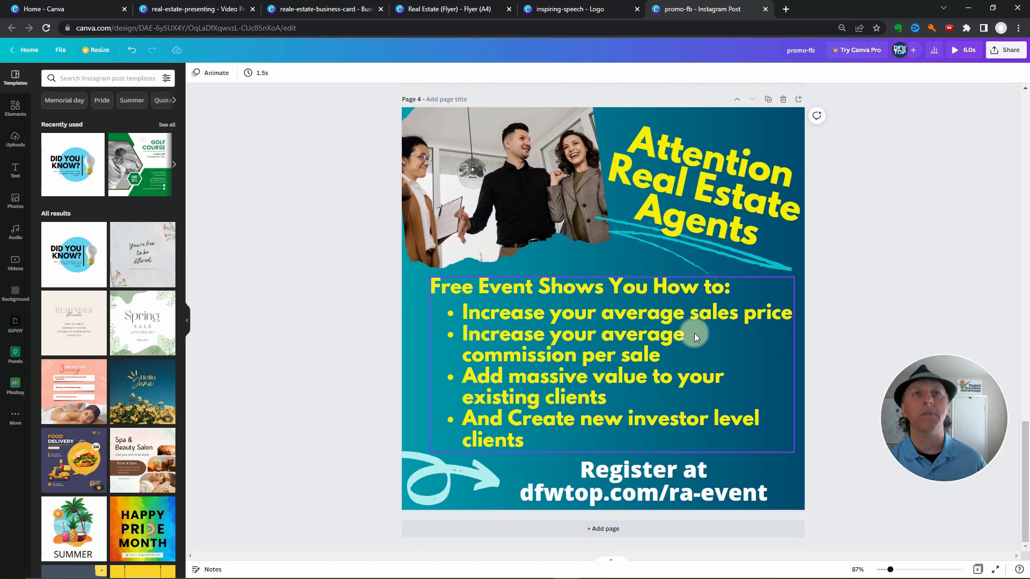
pyautogui.scroll(6, 694, 333)
pyautogui.scroll(4, 694, 333)
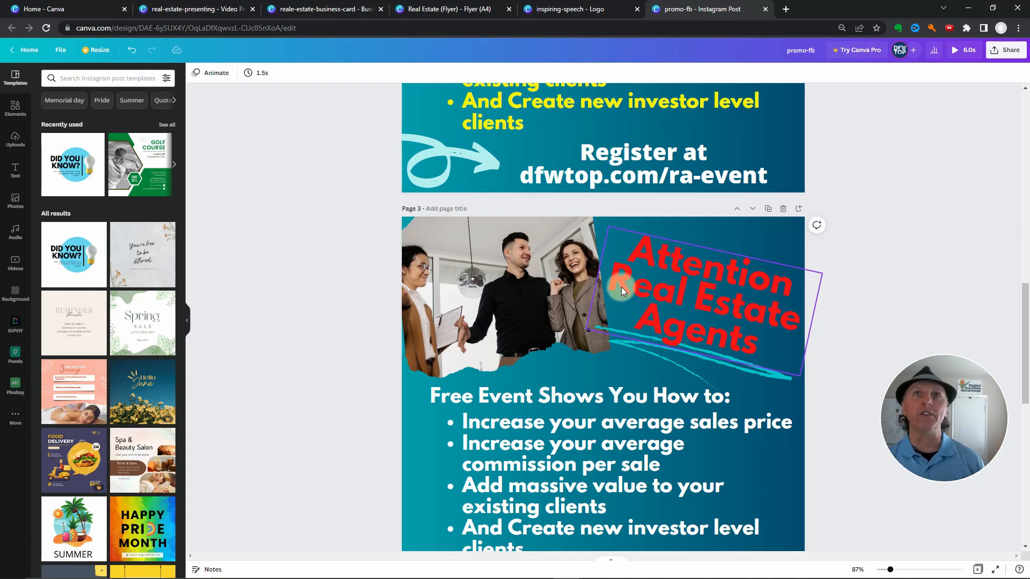
pyautogui.scroll(13, 417, 333)
pyautogui.scroll(1, 417, 333)
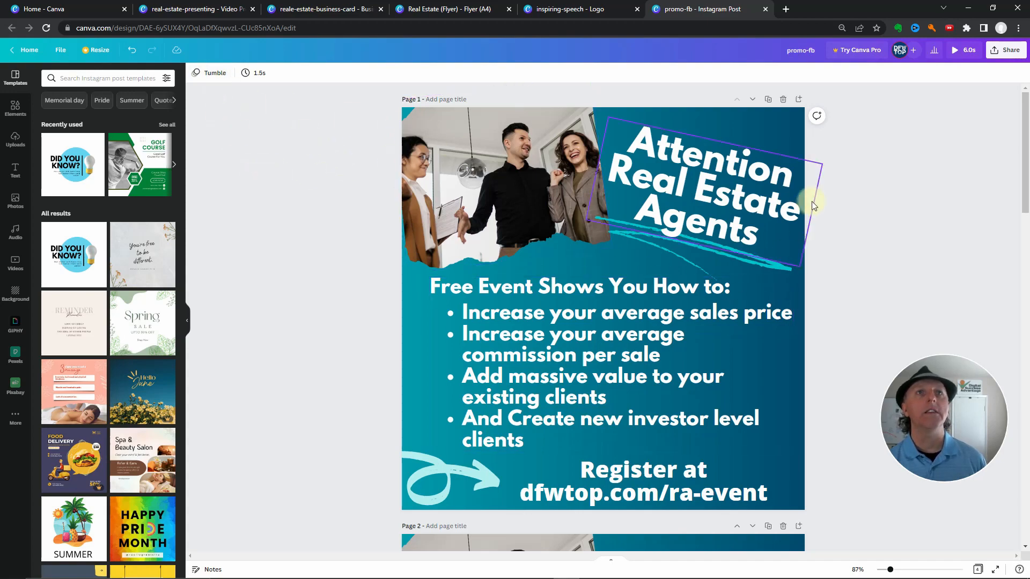
pyautogui.scroll(-9, 303, 262)
pyautogui.scroll(-1, 305, 266)
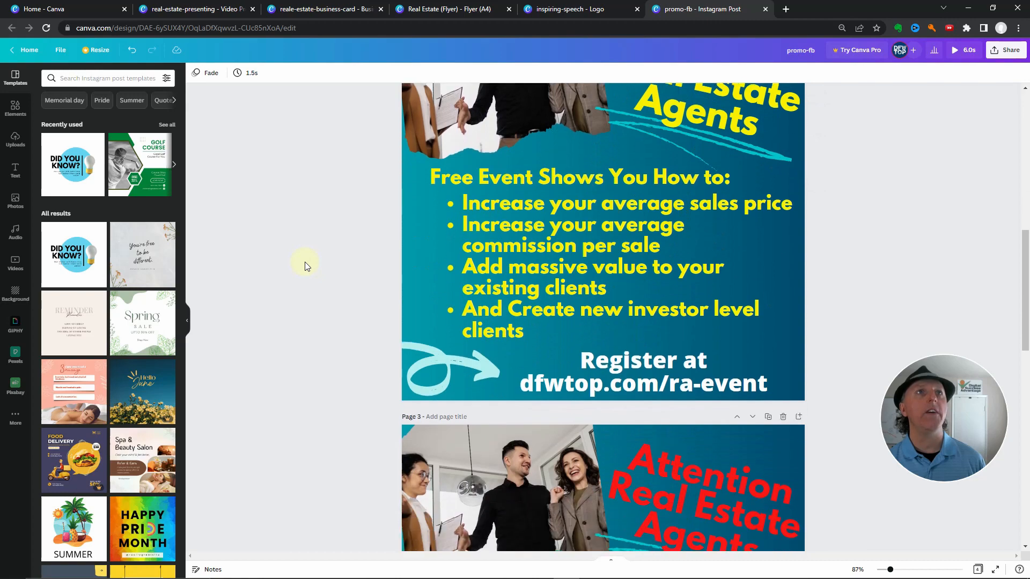
# Review page 2 of the promo-fb post, play the animated preview of all pages, and close it
pyautogui.scroll(2, 305, 266)
pyautogui.scroll(1, 626, 259)
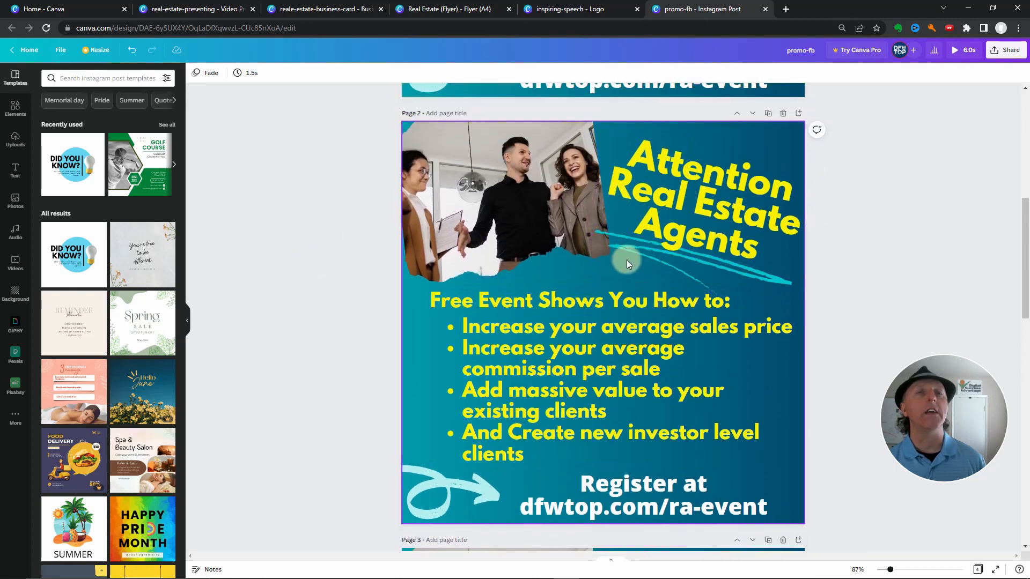
pyautogui.scroll(-2, 622, 260)
pyautogui.scroll(1, 621, 260)
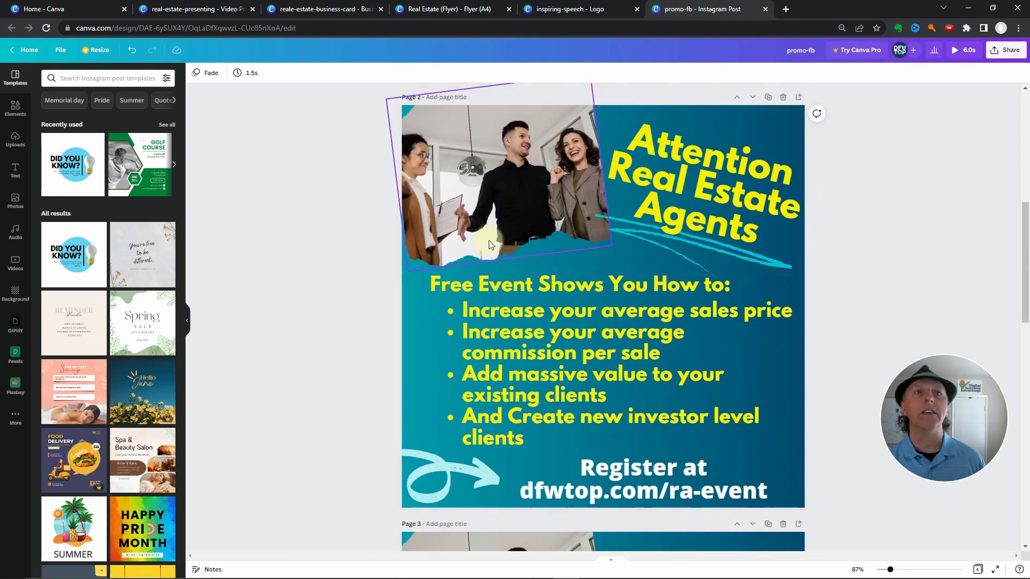
pyautogui.click(960, 51)
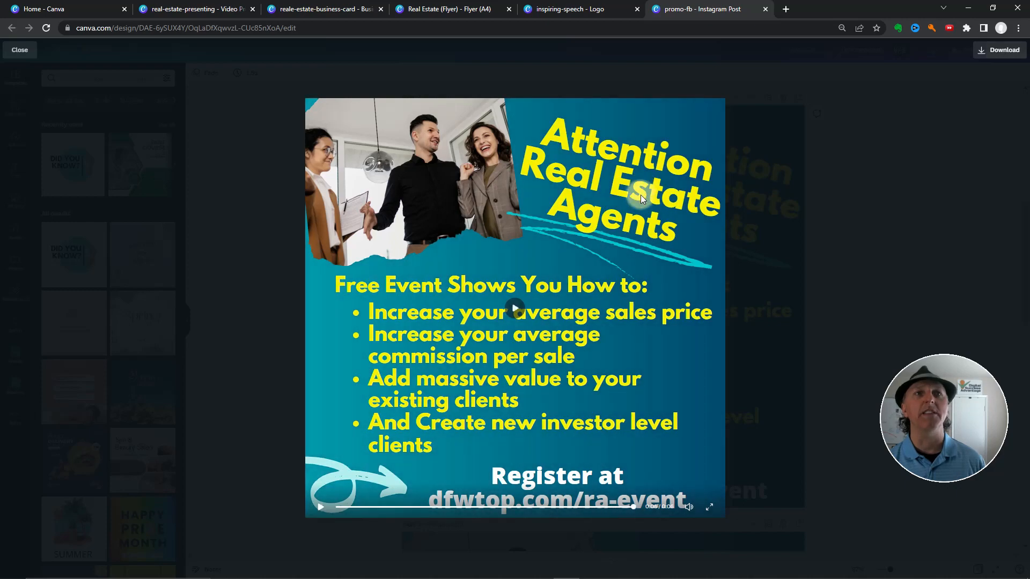
pyautogui.click(274, 215)
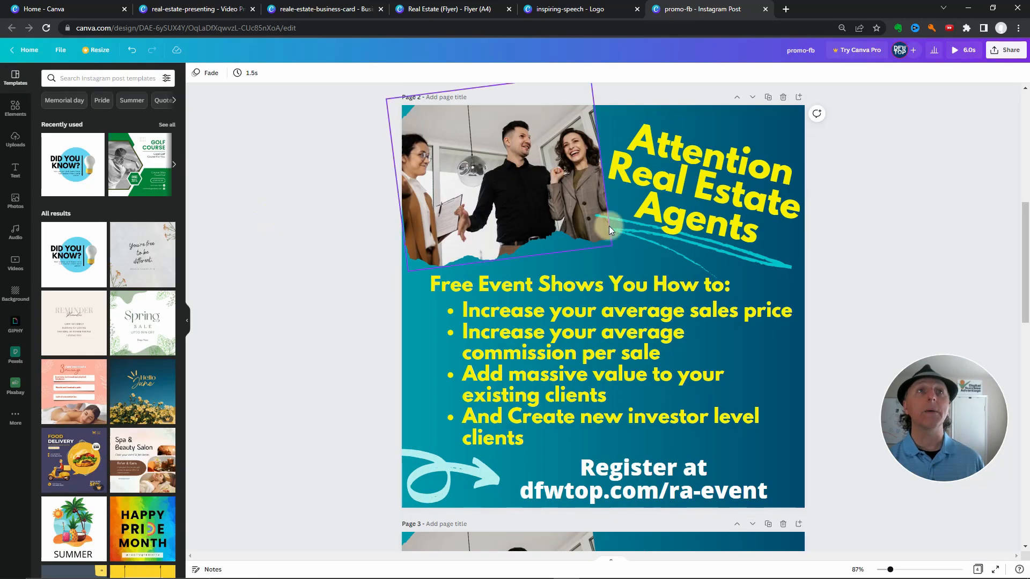
# Change page 1's animation to Stomp and play the post's animated preview to check the effect
pyautogui.scroll(8, 825, 238)
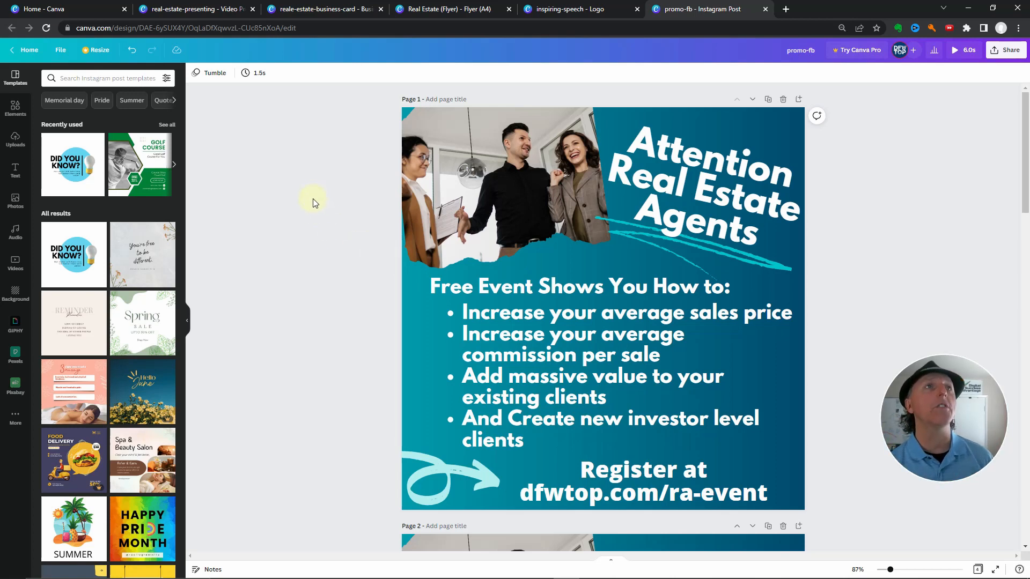
pyautogui.click(211, 75)
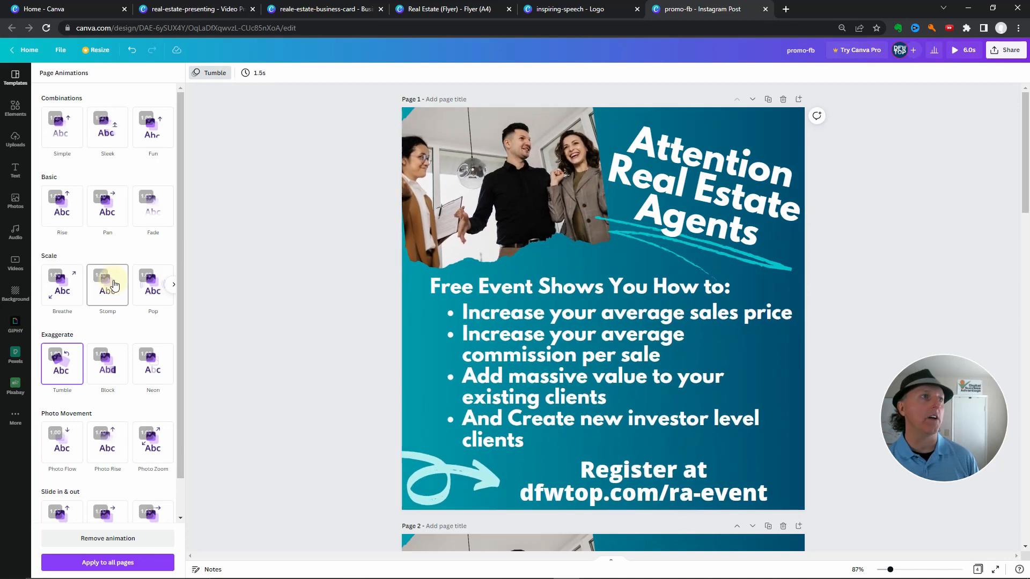
pyautogui.click(112, 284)
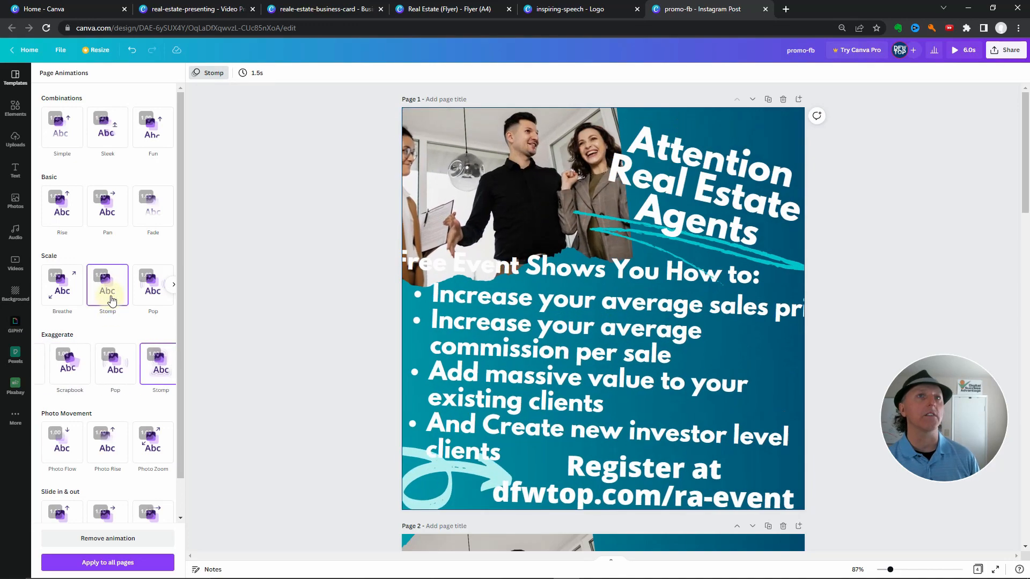
pyautogui.click(257, 263)
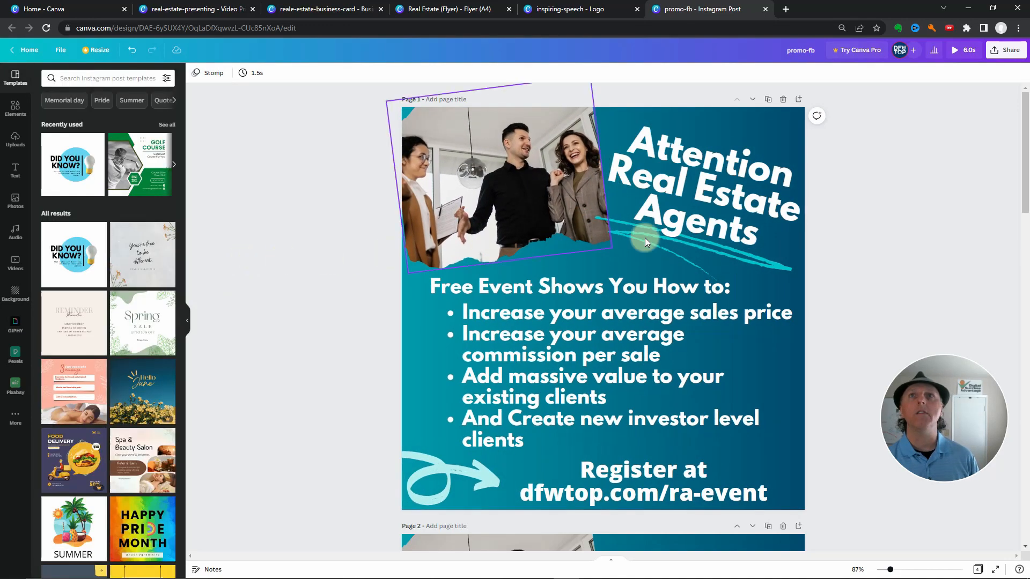
pyautogui.click(955, 52)
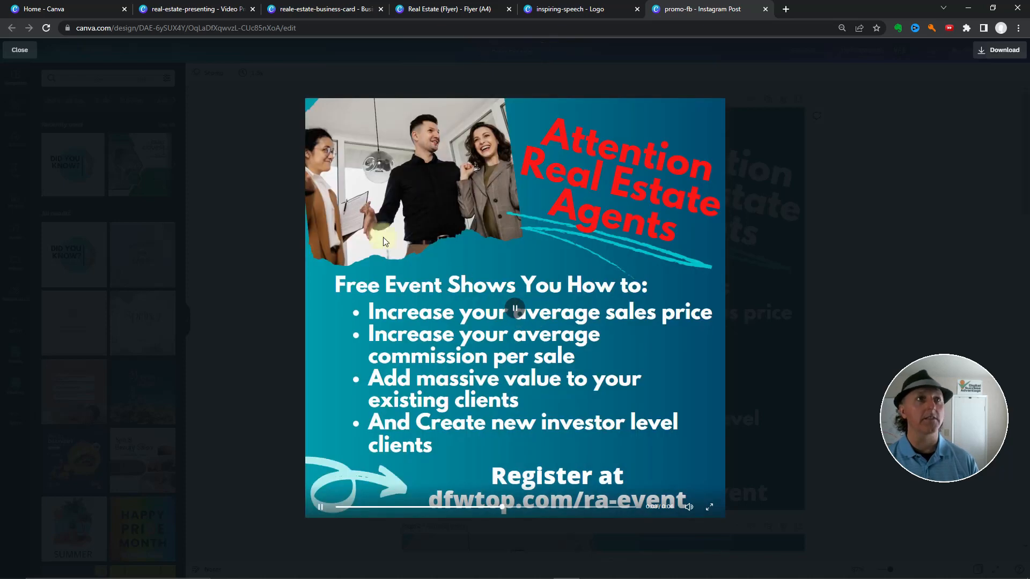
pyautogui.click(276, 203)
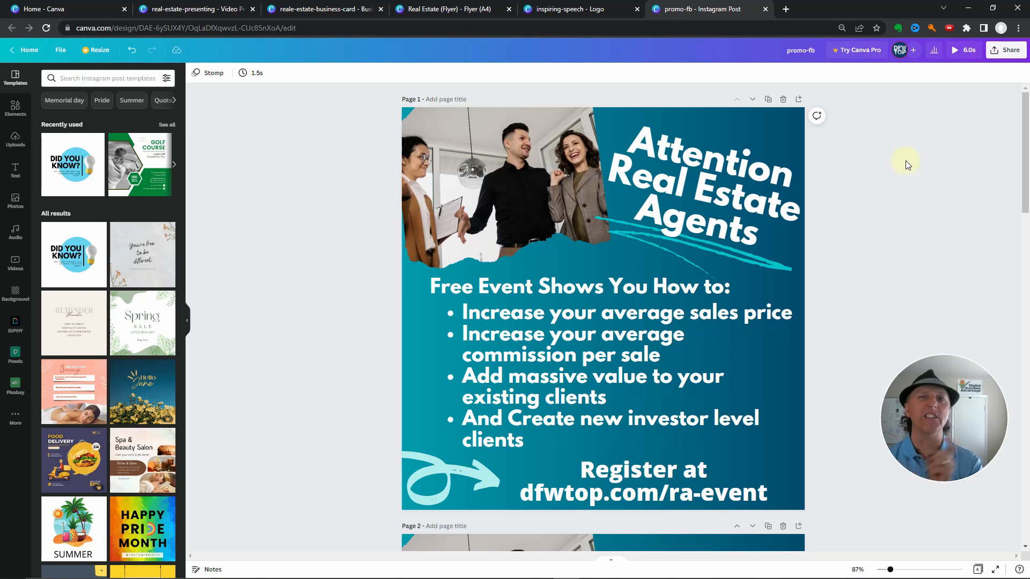
# Set up the promo-fb post's download as a GIF containing all four pages
pyautogui.click(1009, 56)
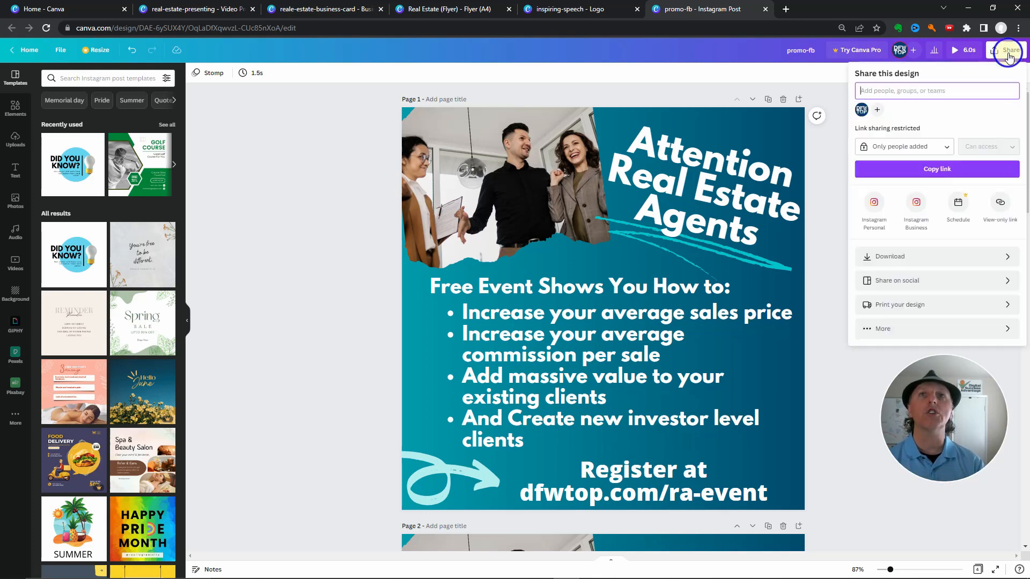
pyautogui.click(950, 255)
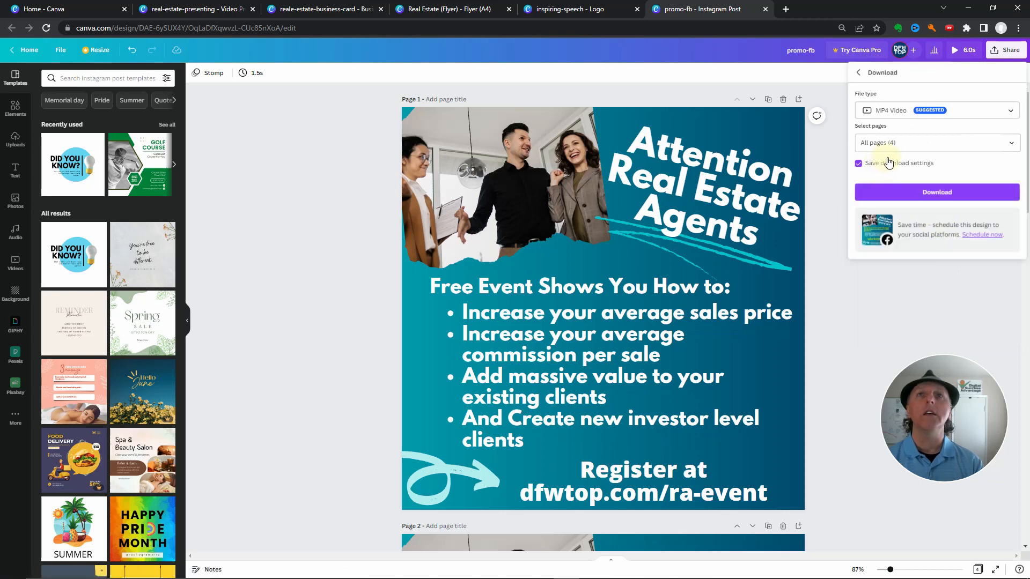
pyautogui.click(1001, 116)
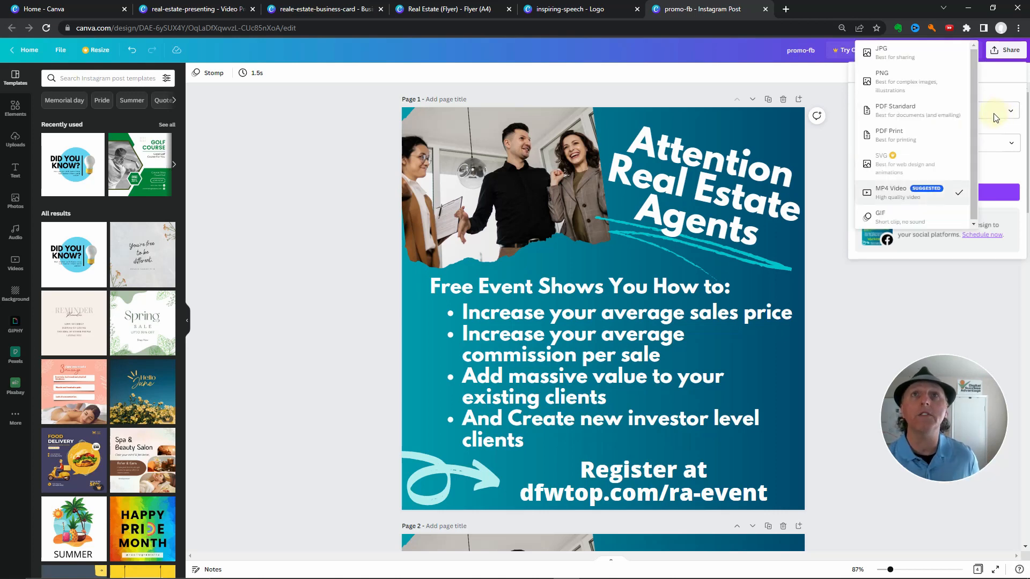
pyautogui.click(893, 220)
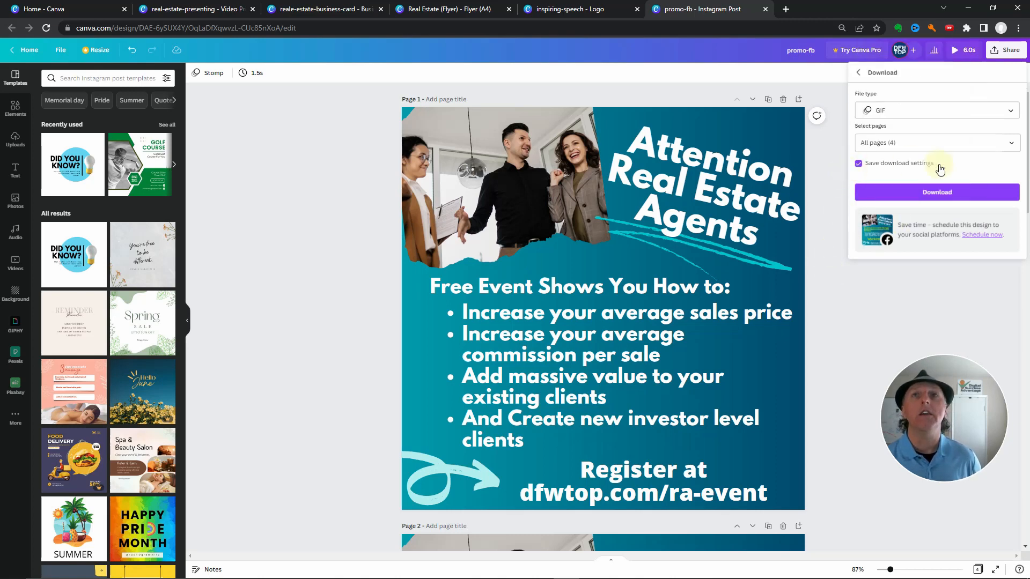
pyautogui.click(925, 194)
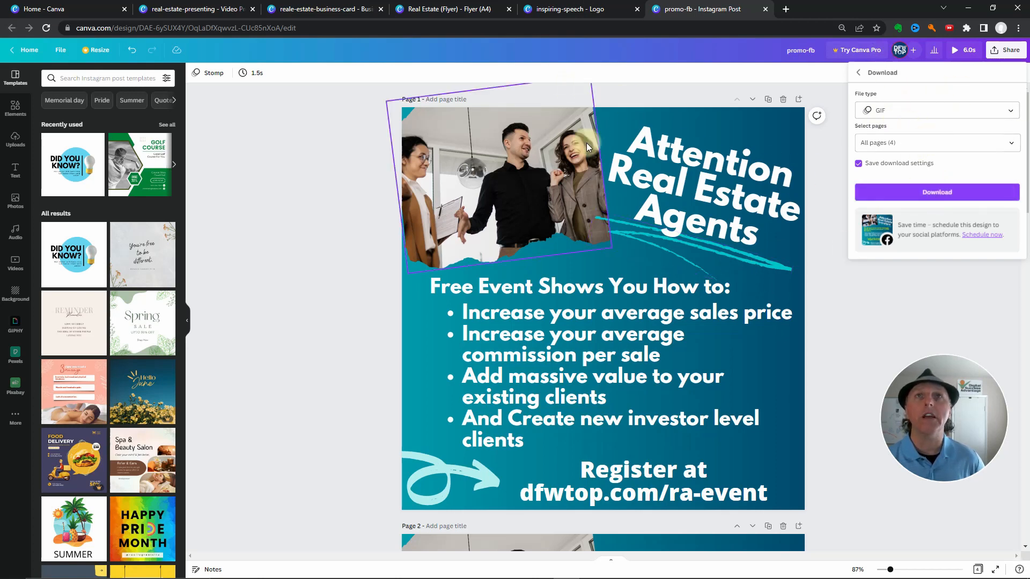
# Dismiss the download options and replay the animated preview of the post's color variations
pyautogui.click(835, 310)
pyautogui.click(960, 50)
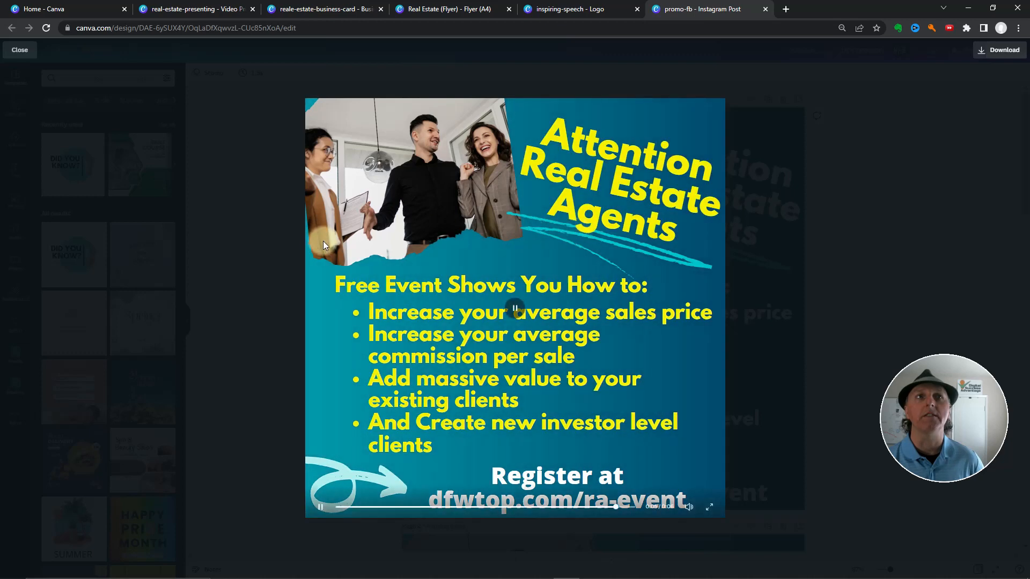
pyautogui.click(290, 245)
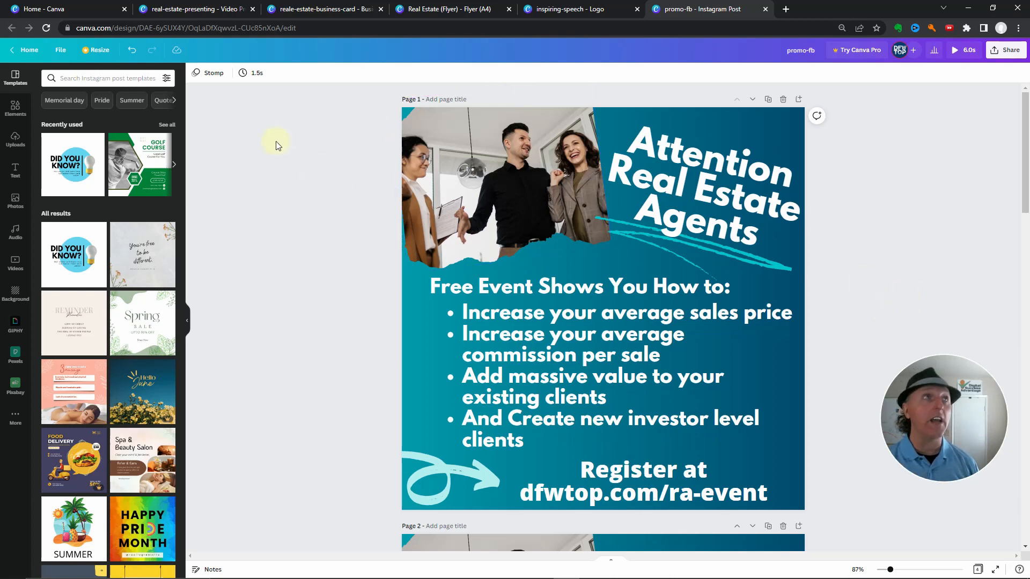
# Switch to the real-estate-presenting video presentation and view slides 3 and 4, from the voiceover introduction to Step 1
pyautogui.click(195, 9)
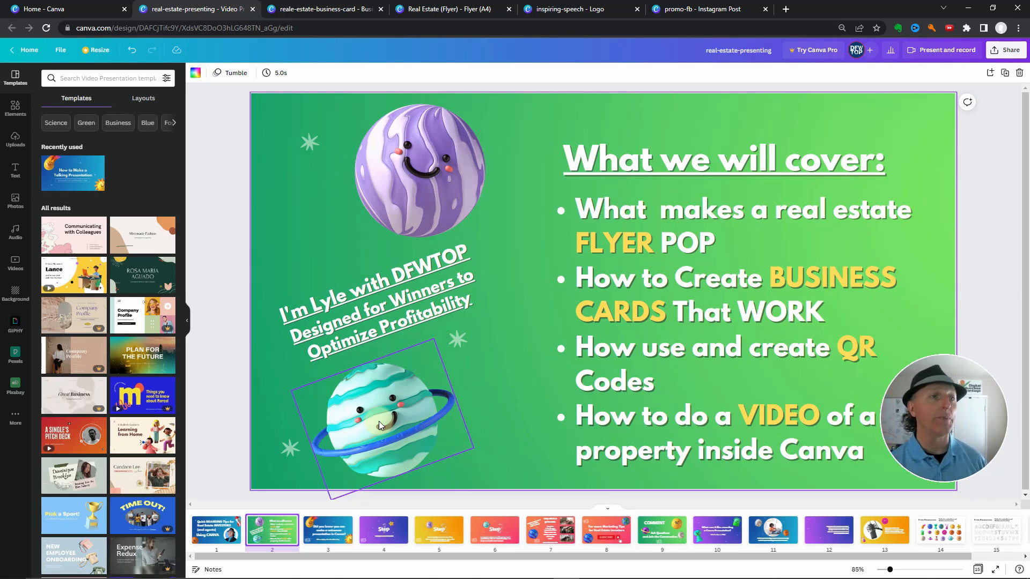
pyautogui.click(320, 537)
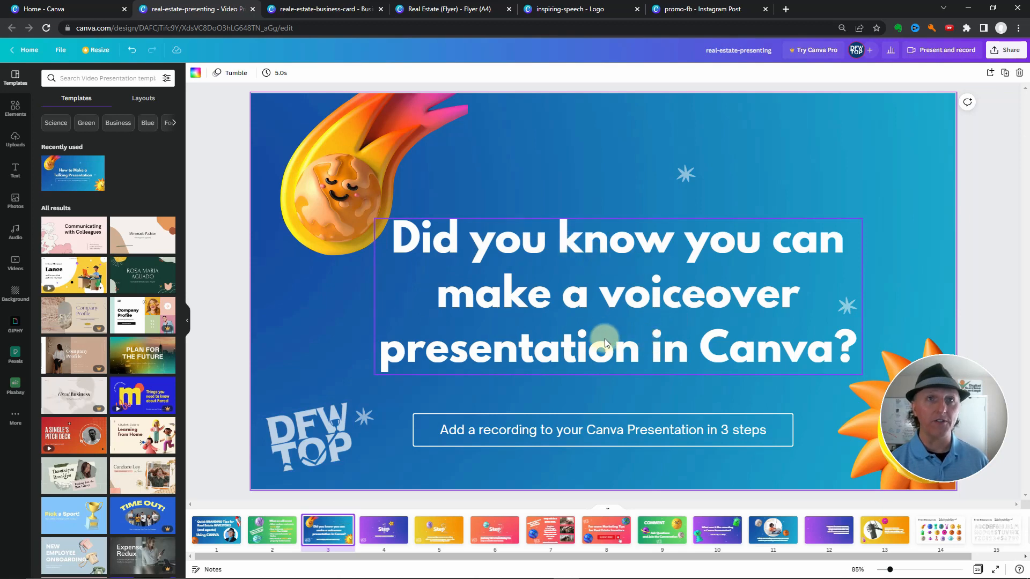
pyautogui.click(390, 537)
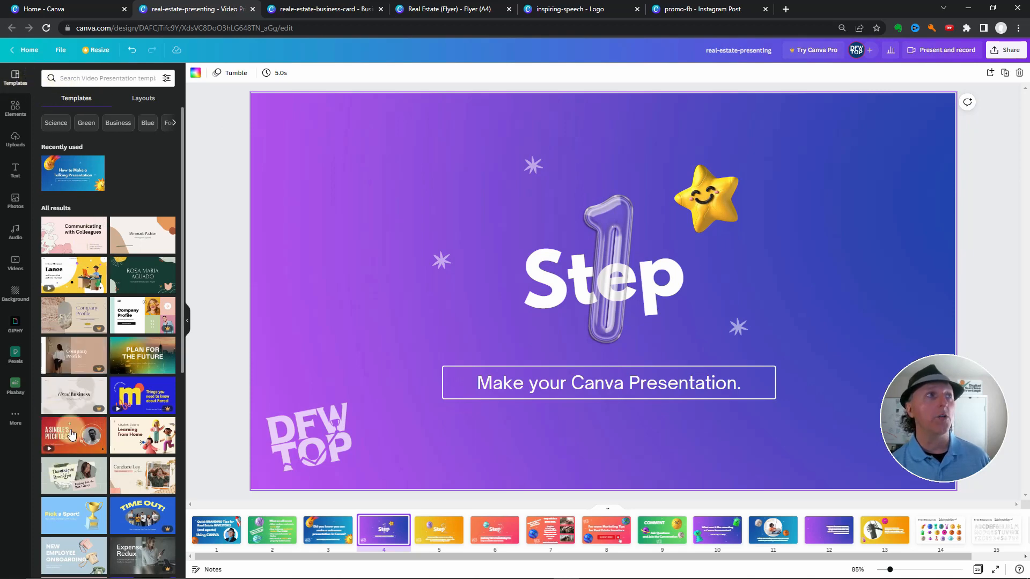
# Browse the video presentation templates, examine the page layouts of the "Safe Travels!" template, and return to the template list
pyautogui.scroll(-6, 89, 400)
pyautogui.scroll(1, 89, 399)
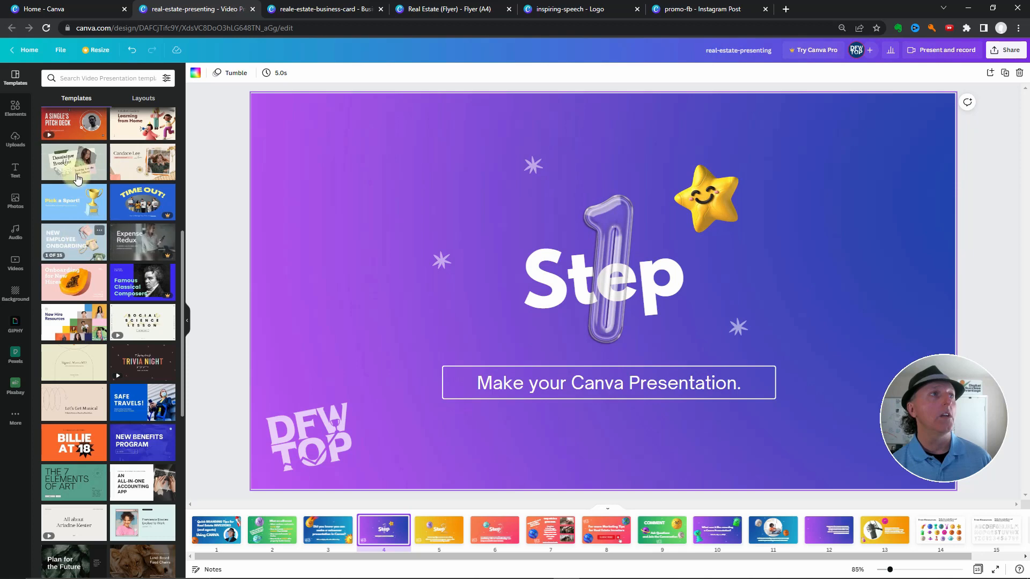
pyautogui.scroll(-4, 129, 255)
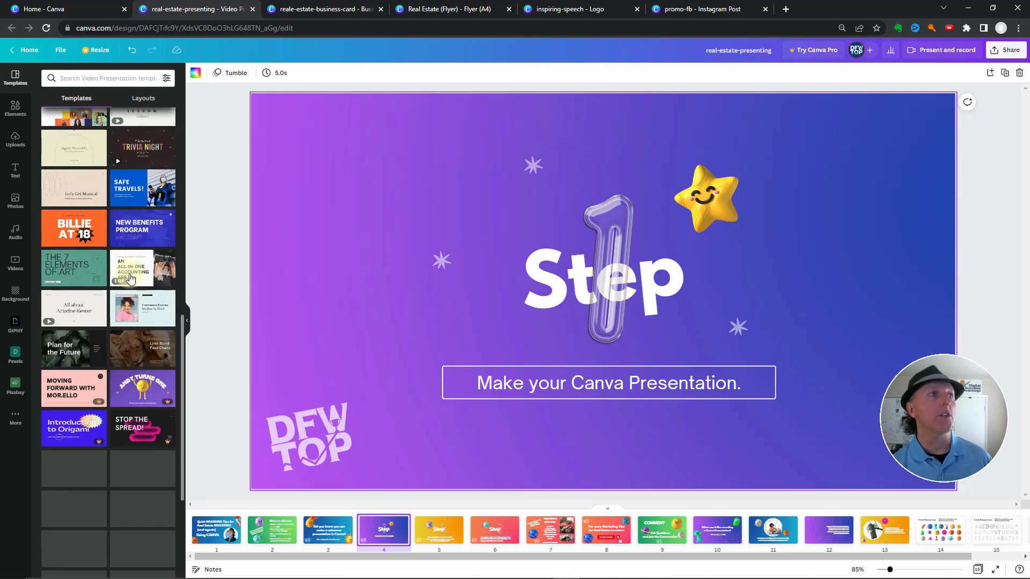
pyautogui.click(138, 193)
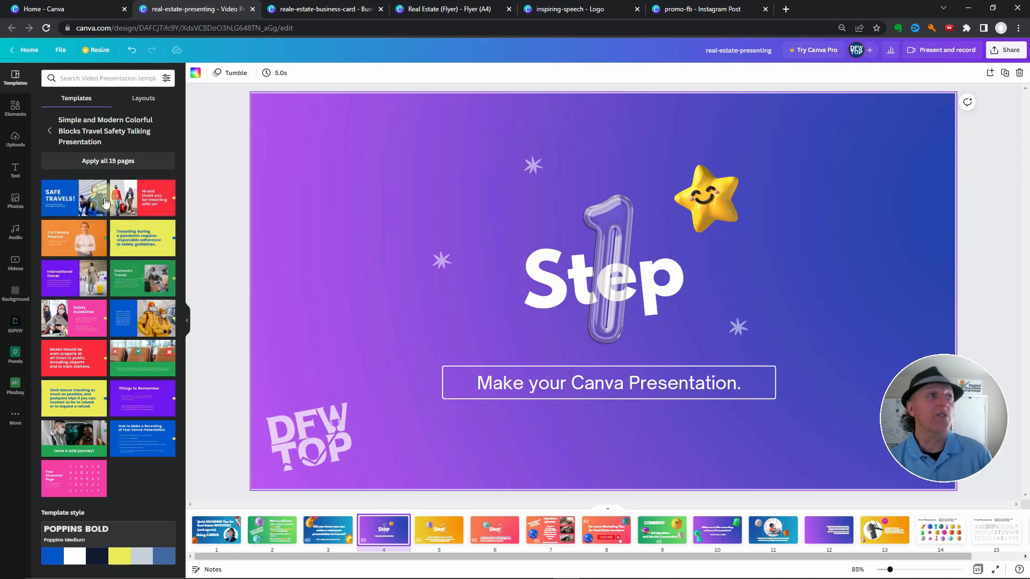
pyautogui.click(49, 131)
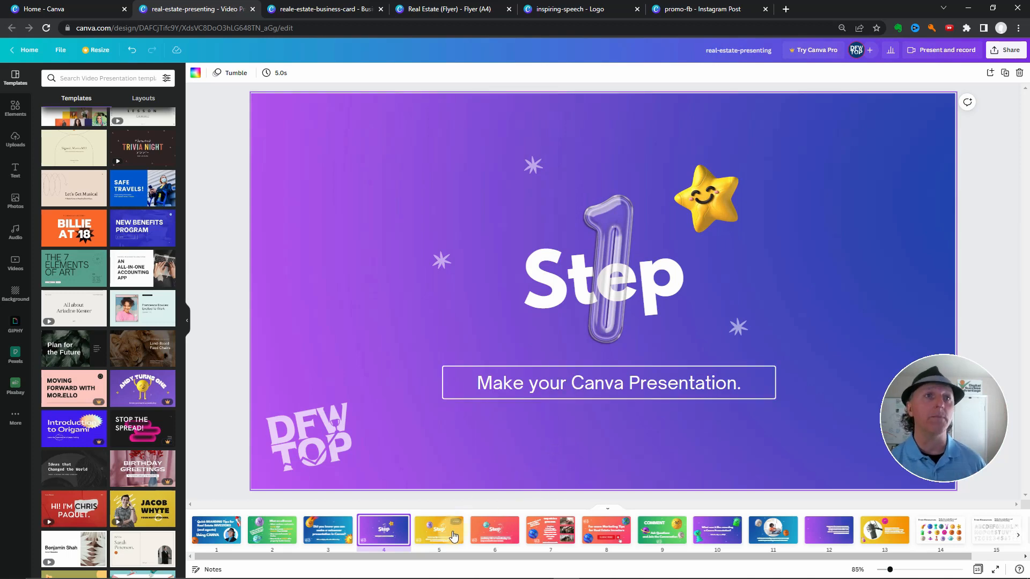
# Go through presentation slides 5 to 9, covering recording Steps 2 and 3, the deal example, and the Subscribe and Comment slides
pyautogui.click(432, 528)
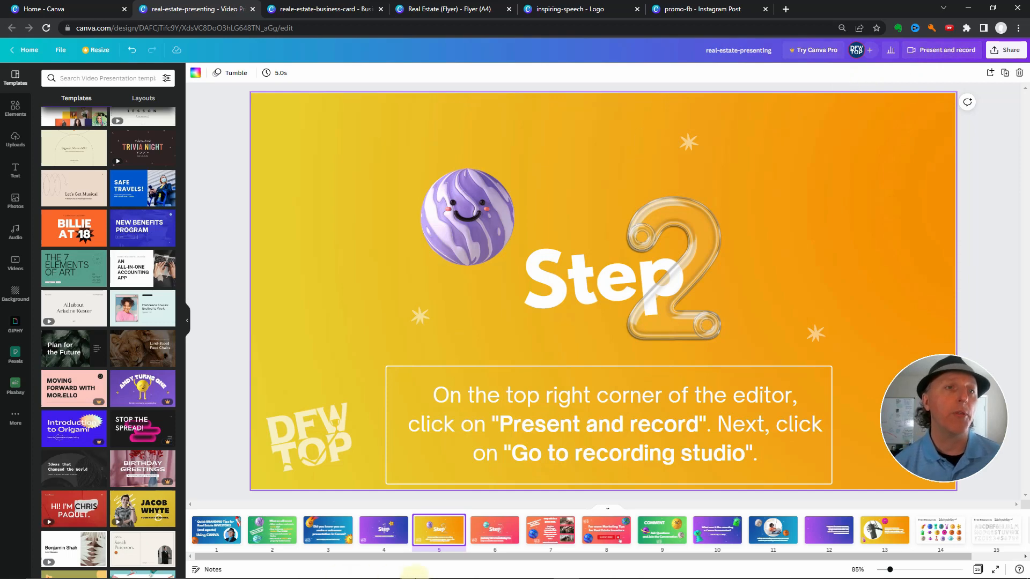
pyautogui.click(496, 546)
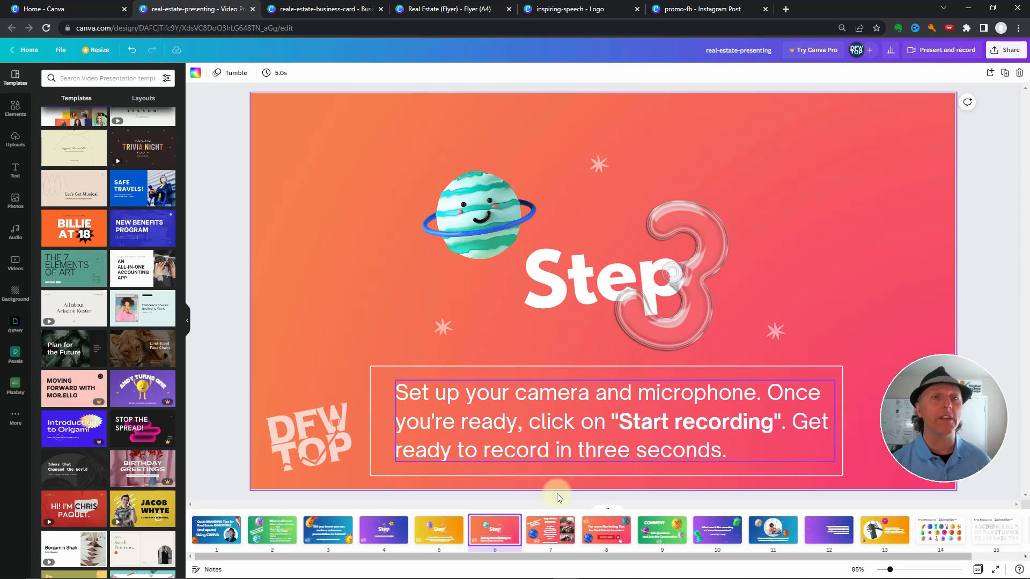
pyautogui.click(547, 537)
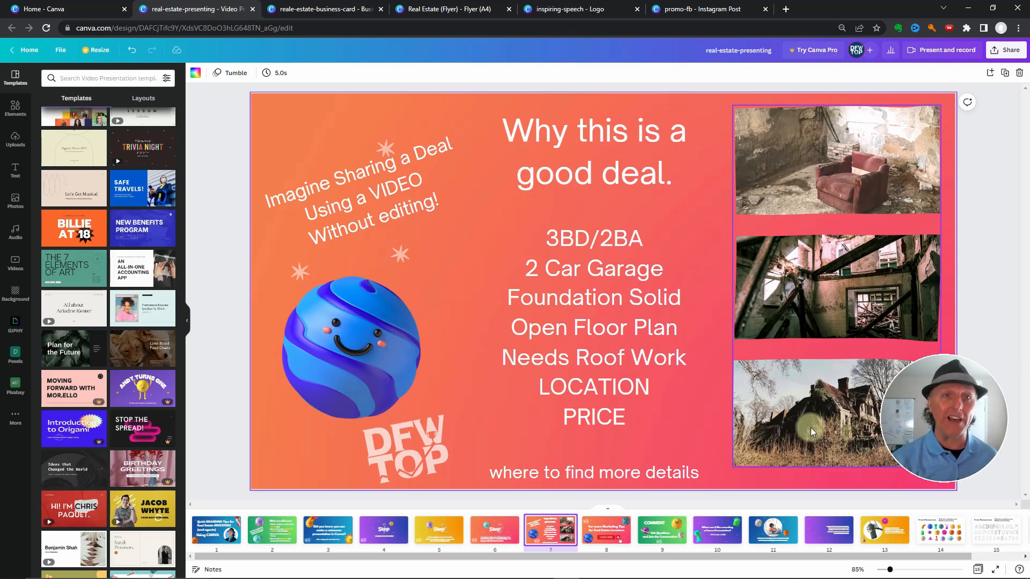
pyautogui.click(609, 538)
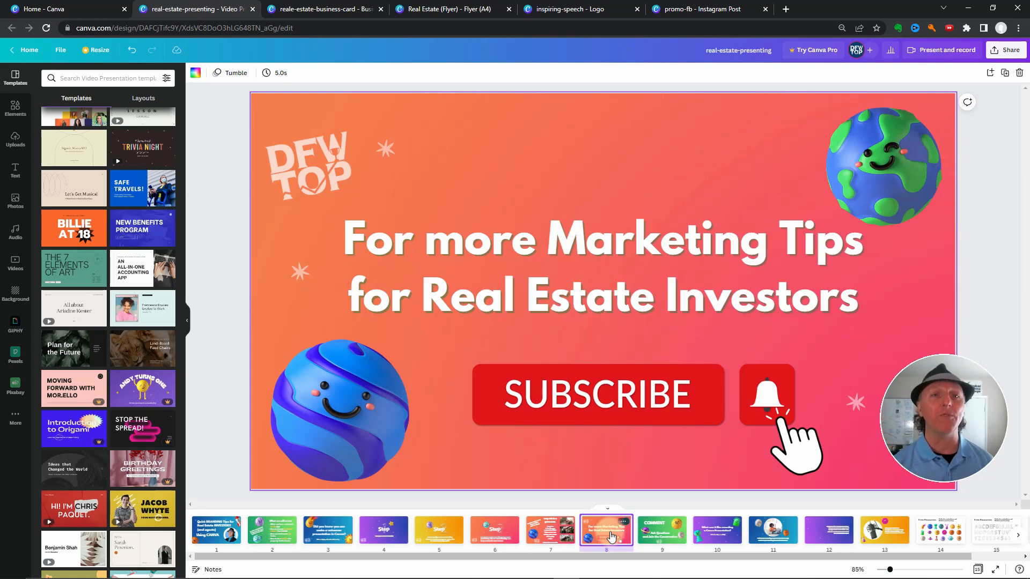
pyautogui.click(653, 533)
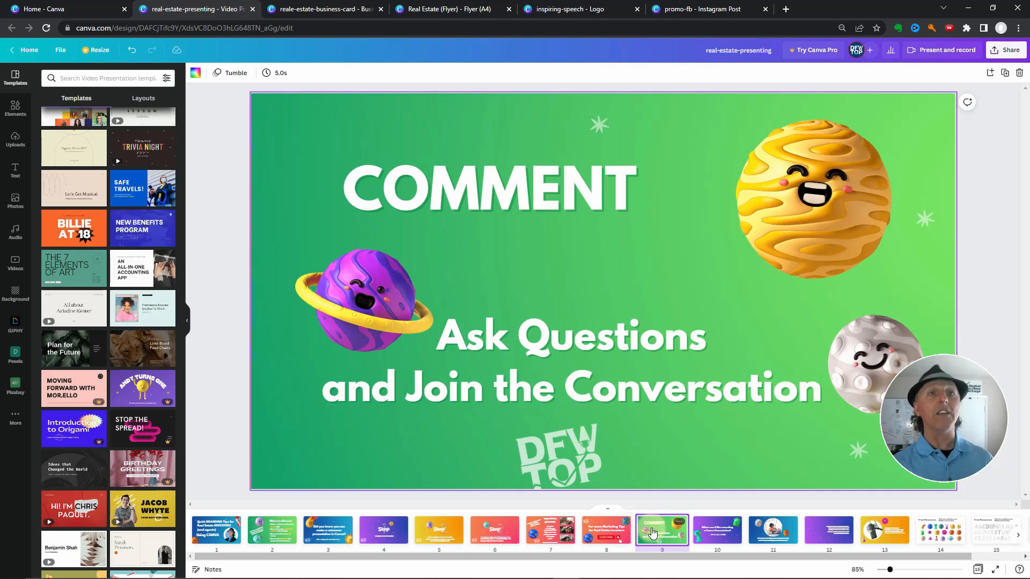